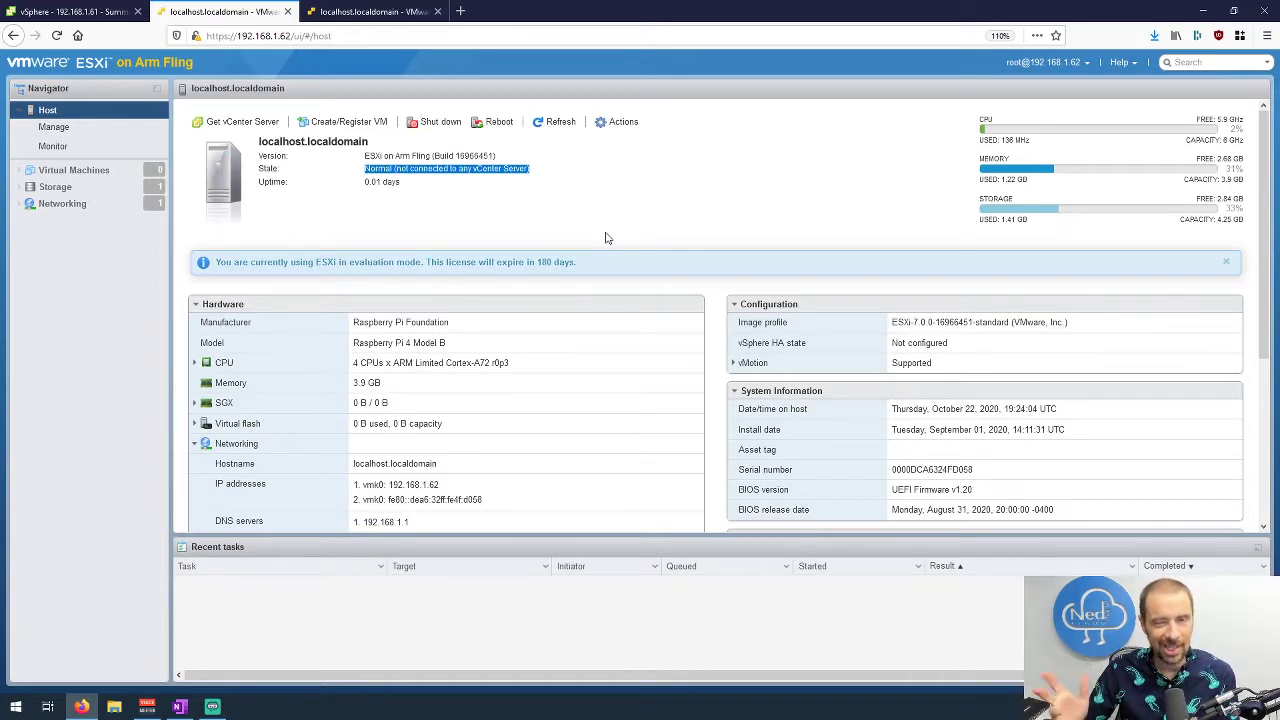
Review the Raspberry Pi model, CPU and memory in the hardware details of ESXi host 192.168.1.62
click(610, 234)
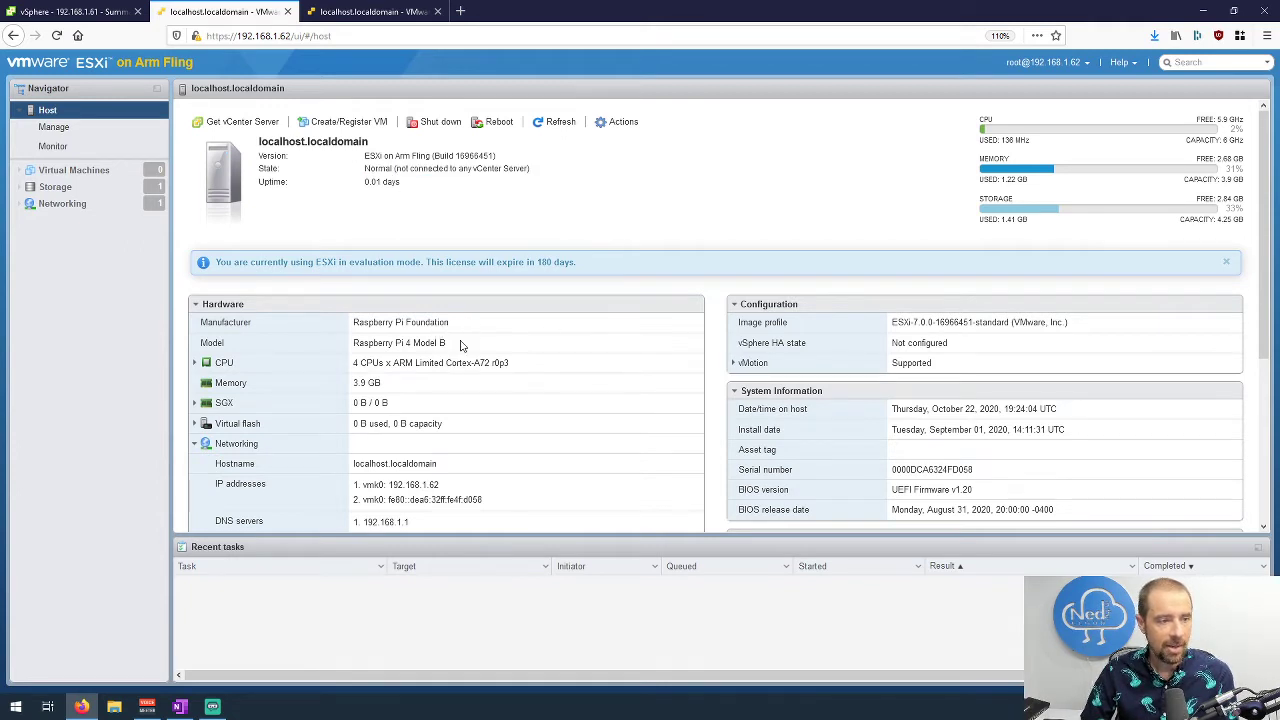
drag(447, 343, 347, 344)
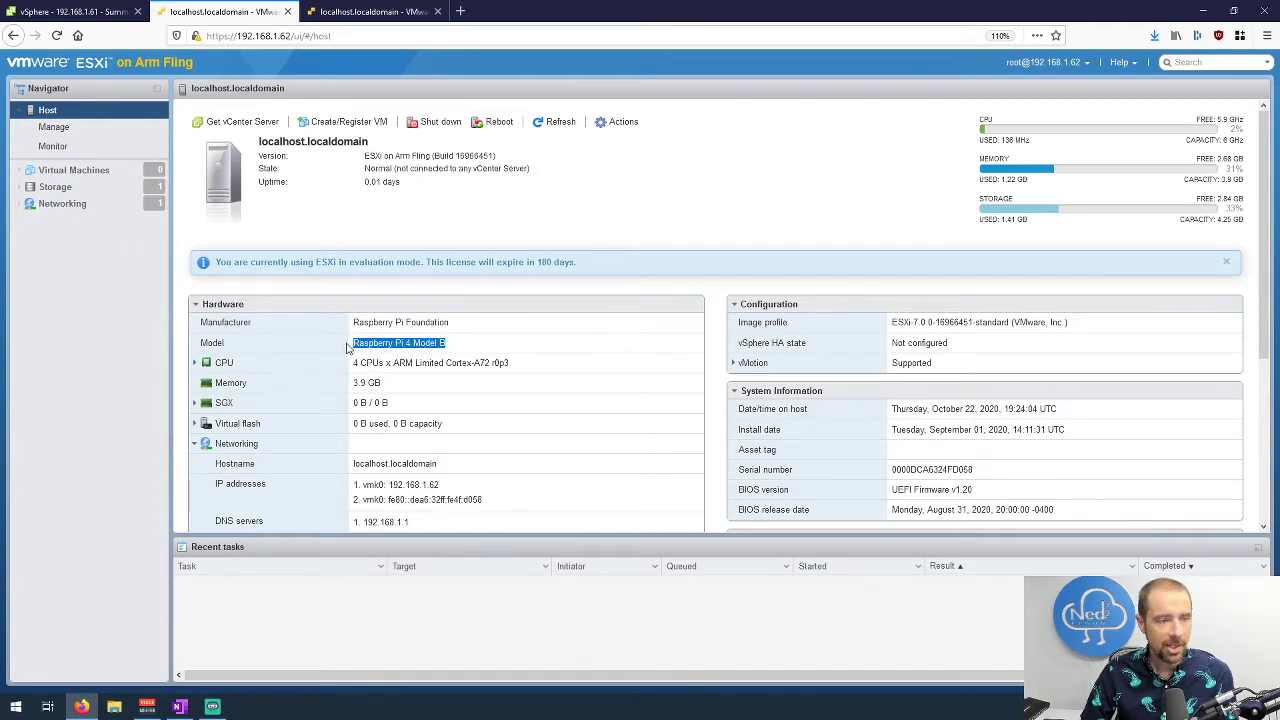
click(517, 367)
drag(517, 367, 348, 386)
click(378, 383)
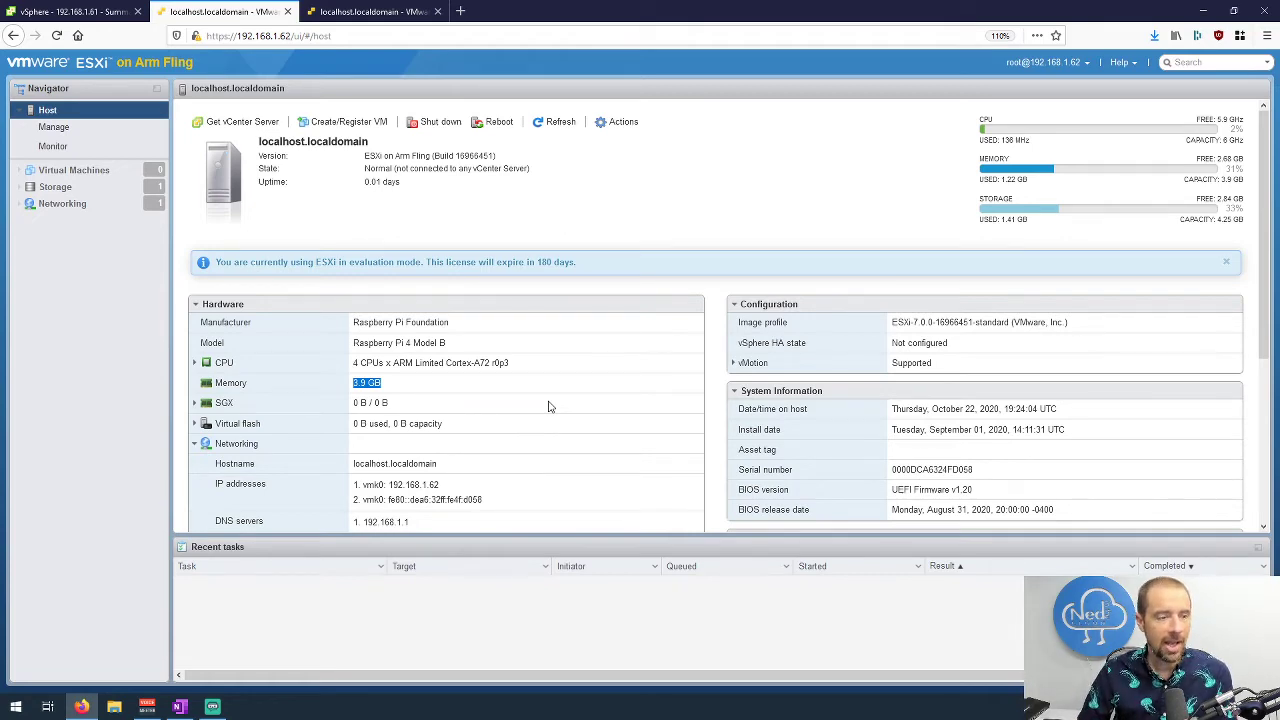
scroll(548, 407, down, 1)
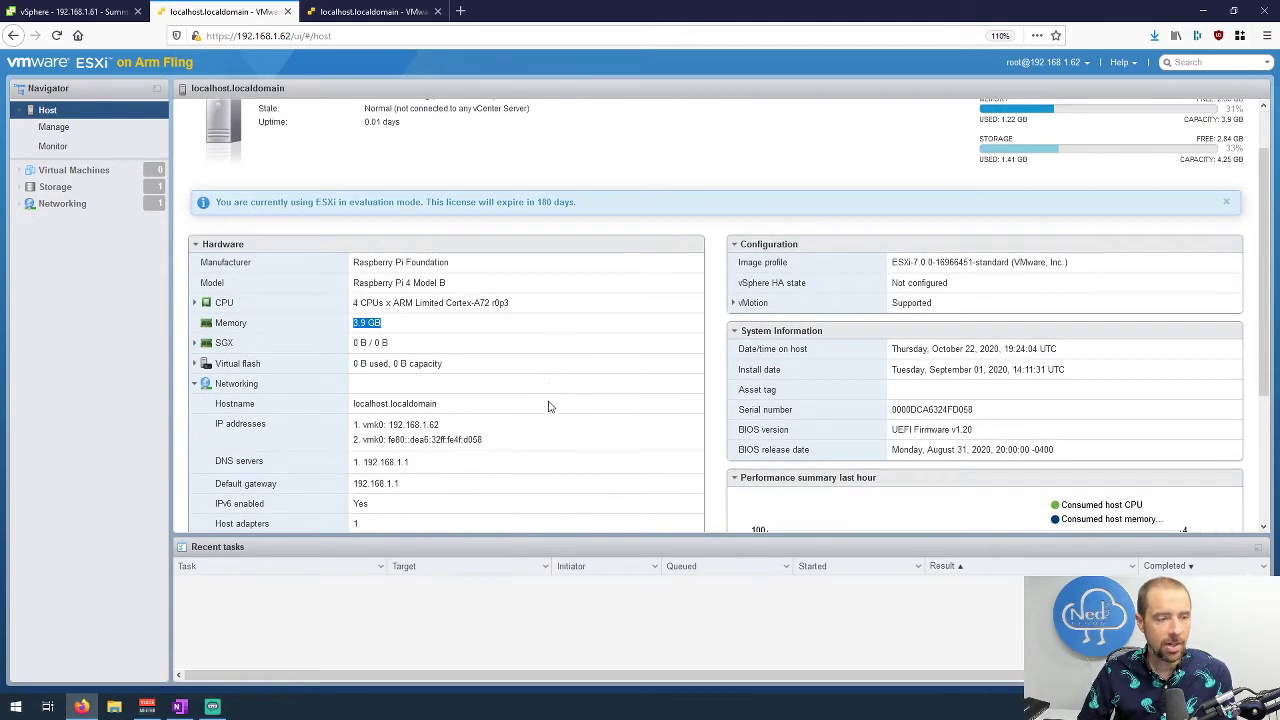
Examine the host's networking configuration, covering its port groups, physical NICs and virtual switches
click(77, 210)
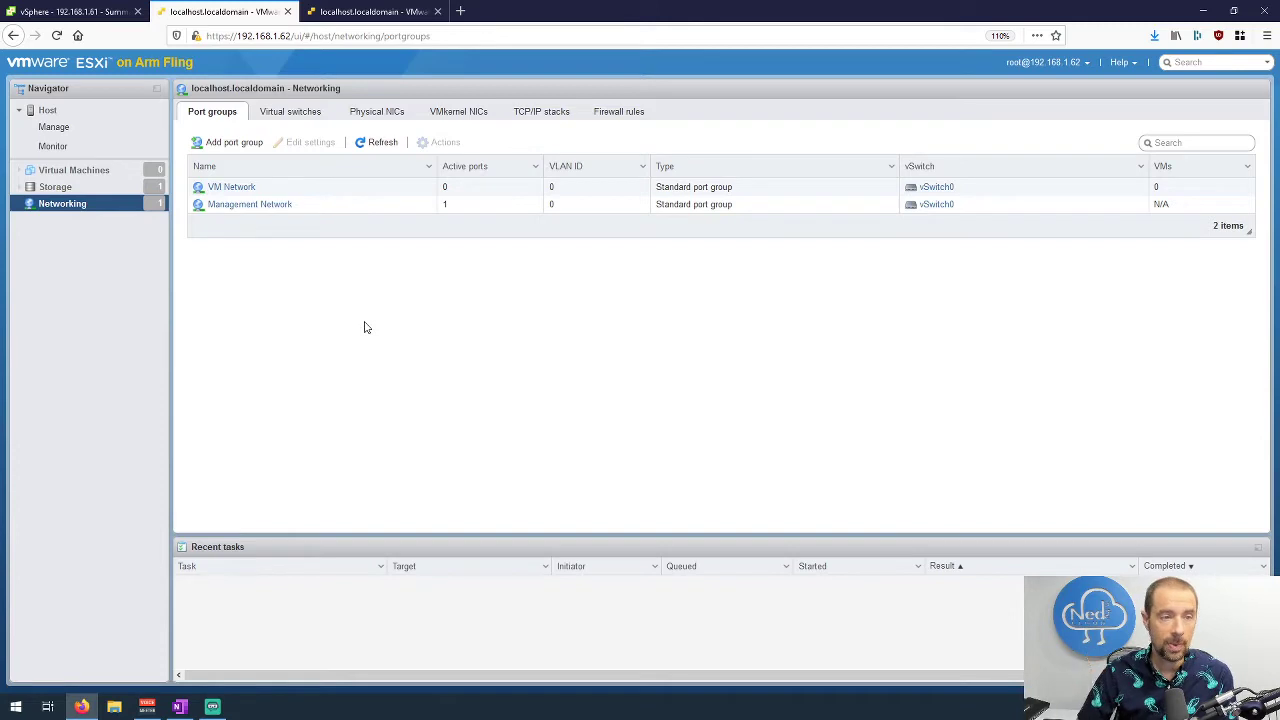
click(363, 116)
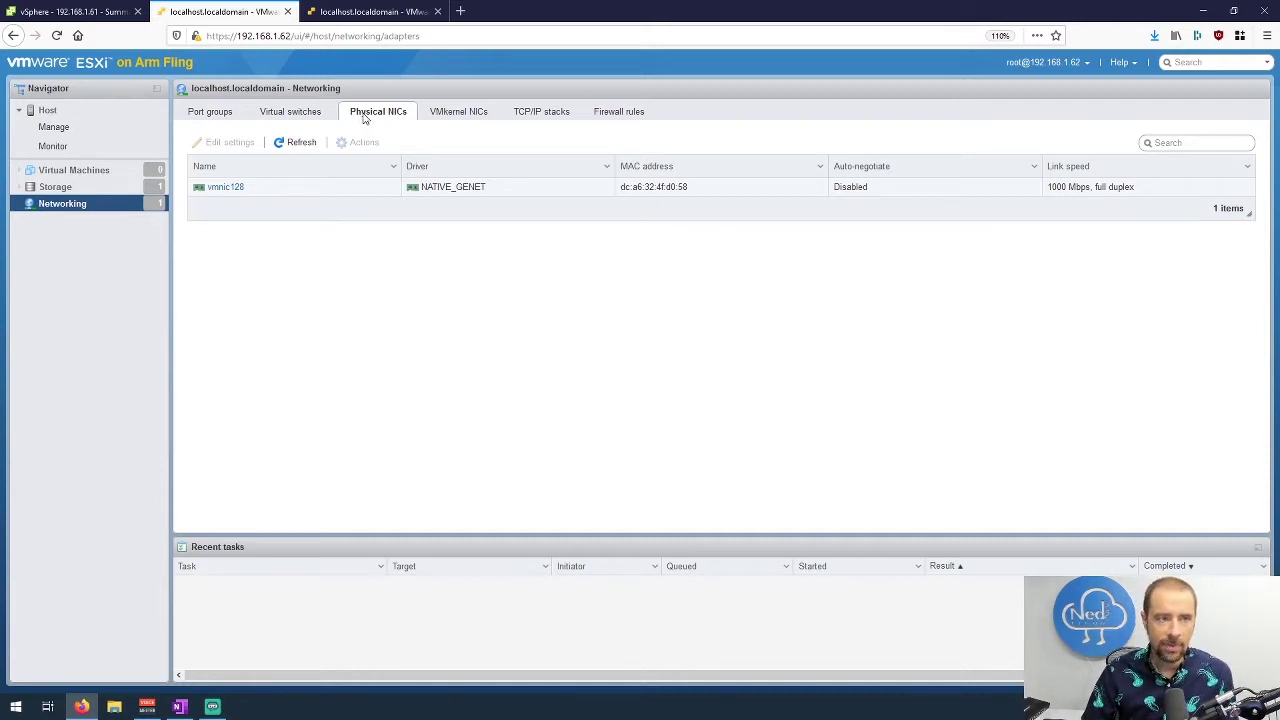
click(304, 114)
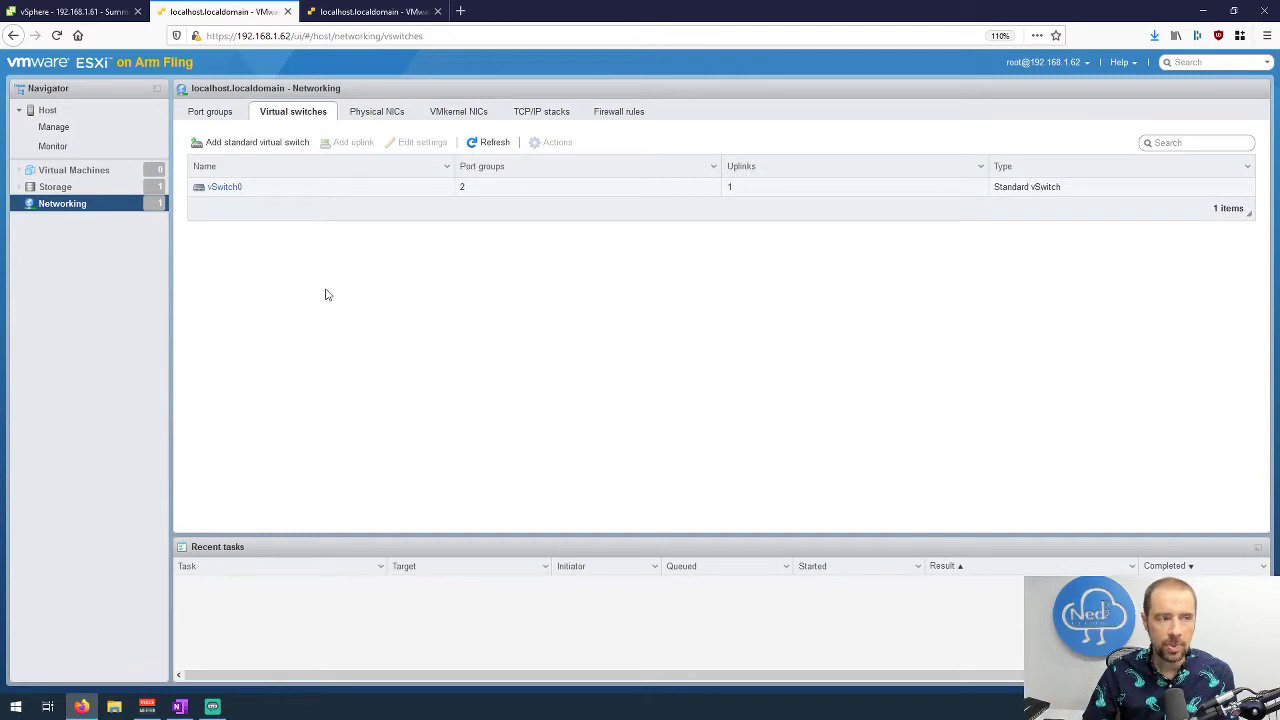
click(217, 113)
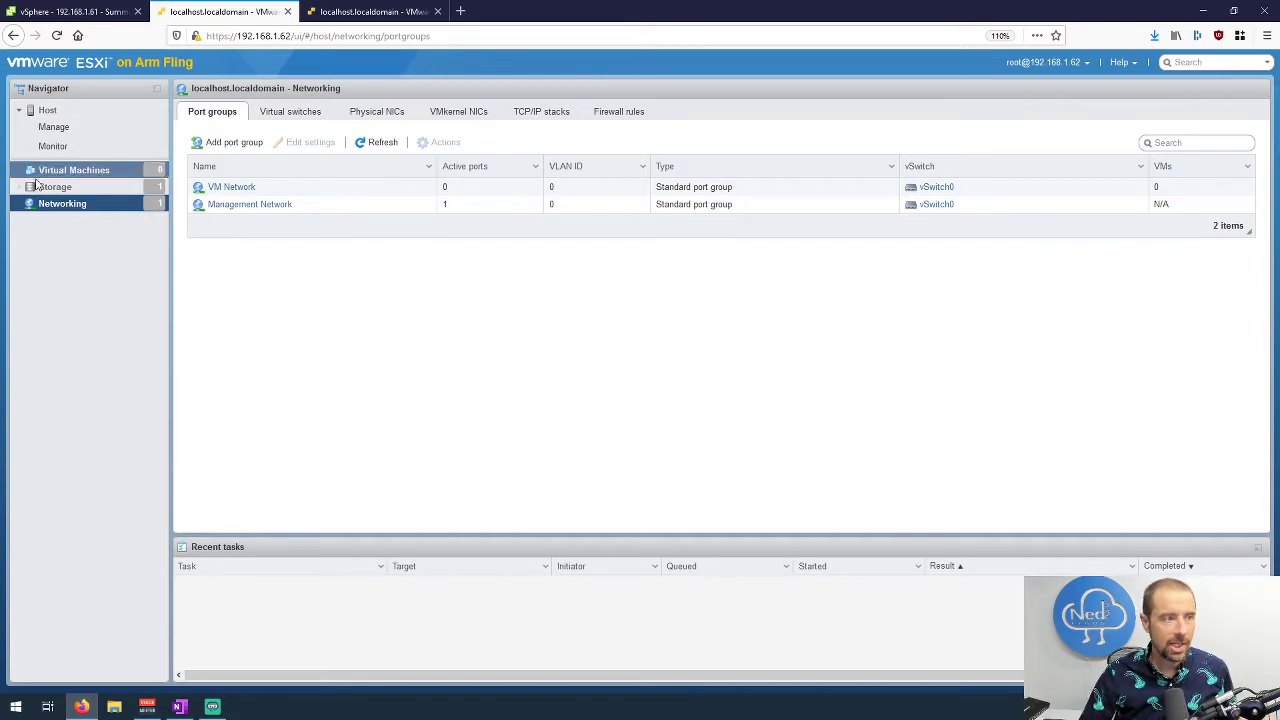
Examine the host's datastores and the partitions of its local USB storage device, and view its virtual machine list
click(70, 190)
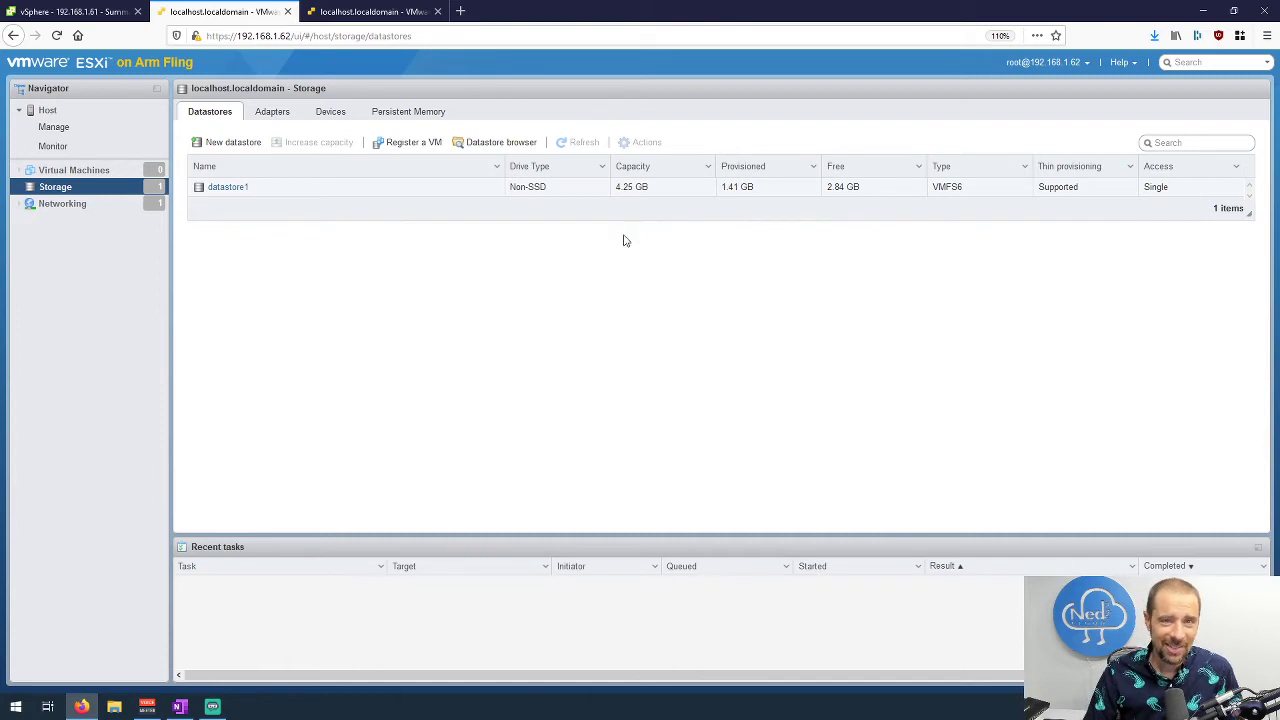
click(294, 114)
click(330, 112)
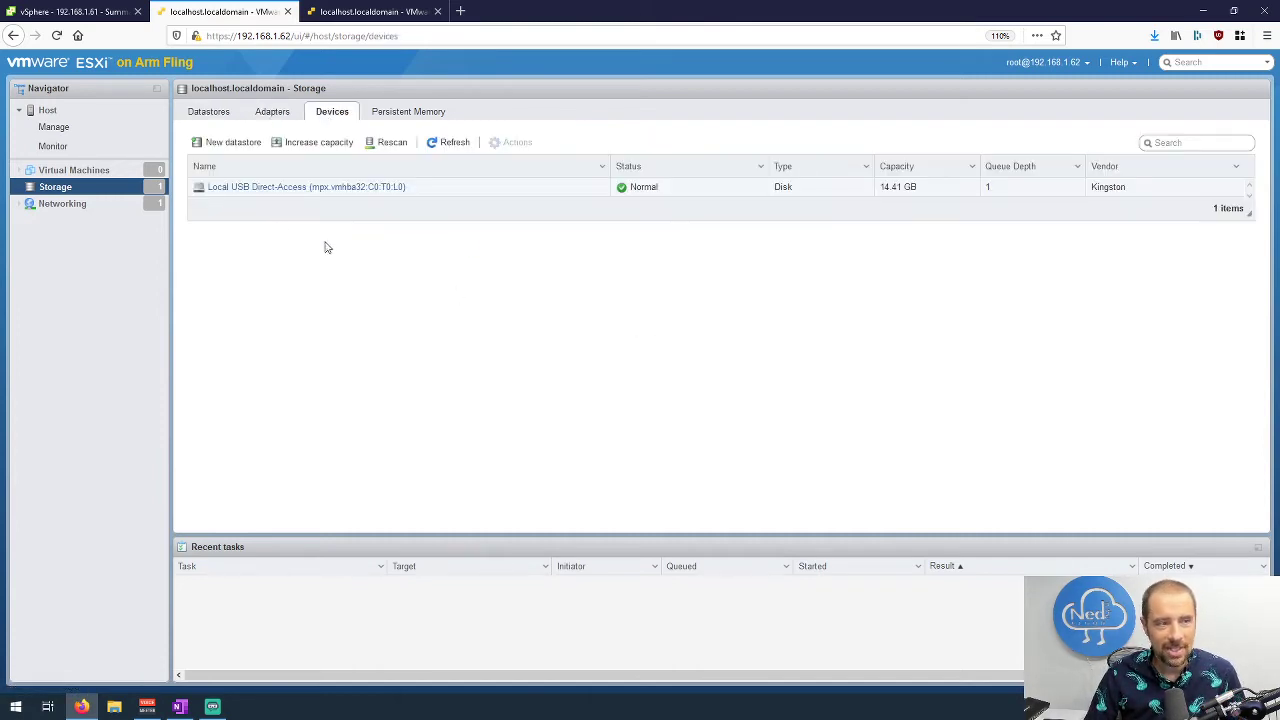
click(250, 189)
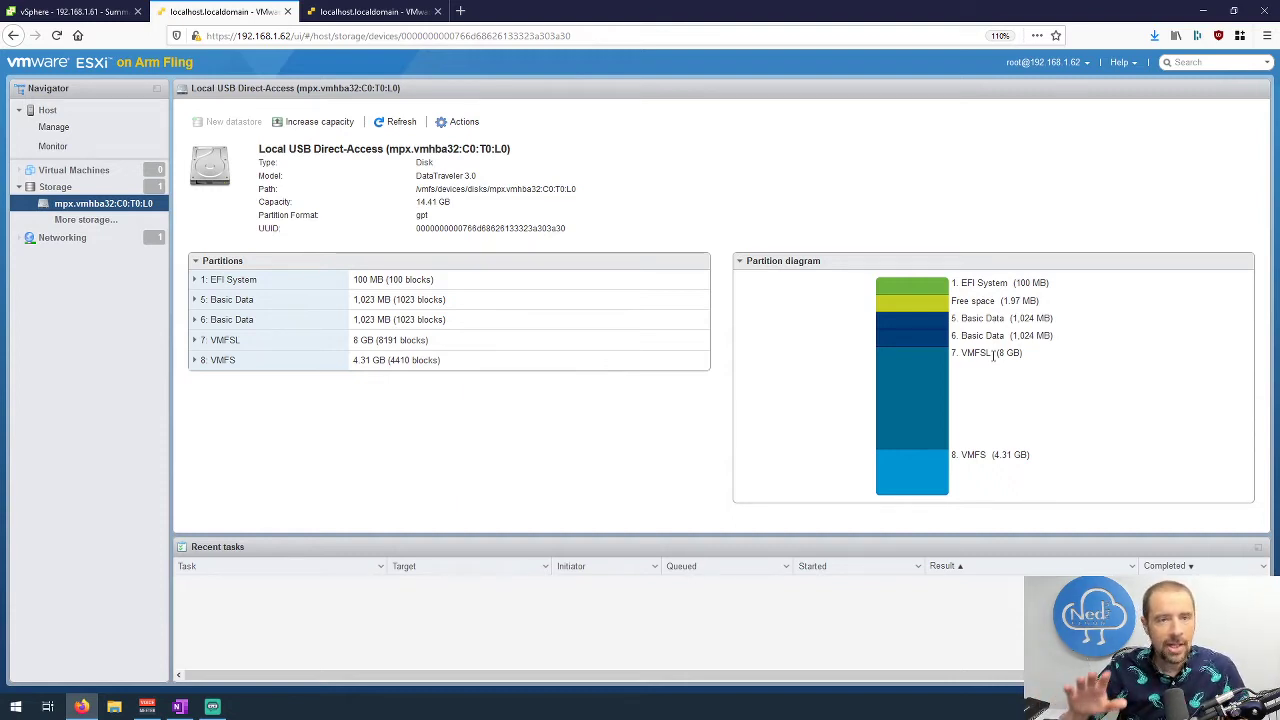
click(93, 172)
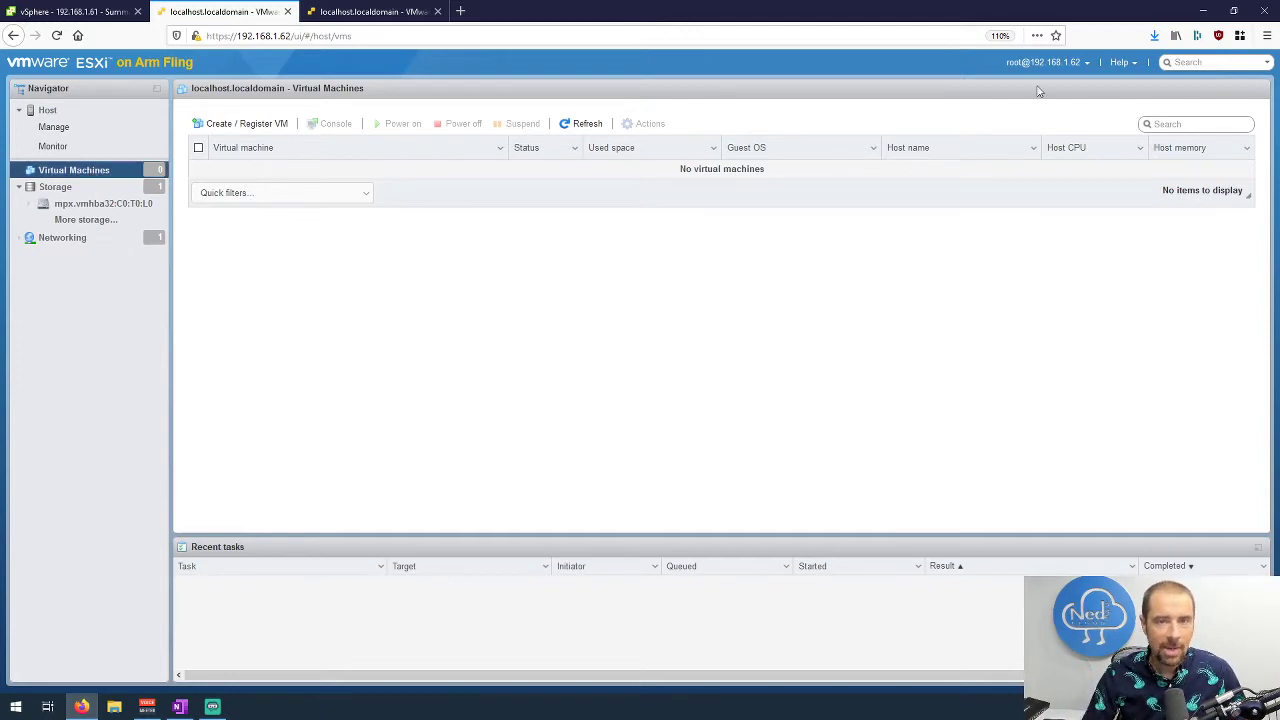
Switch to the vSphere Client and start adding a new host with the address 192.168.1.62 to the RPi cluster
click(69, 12)
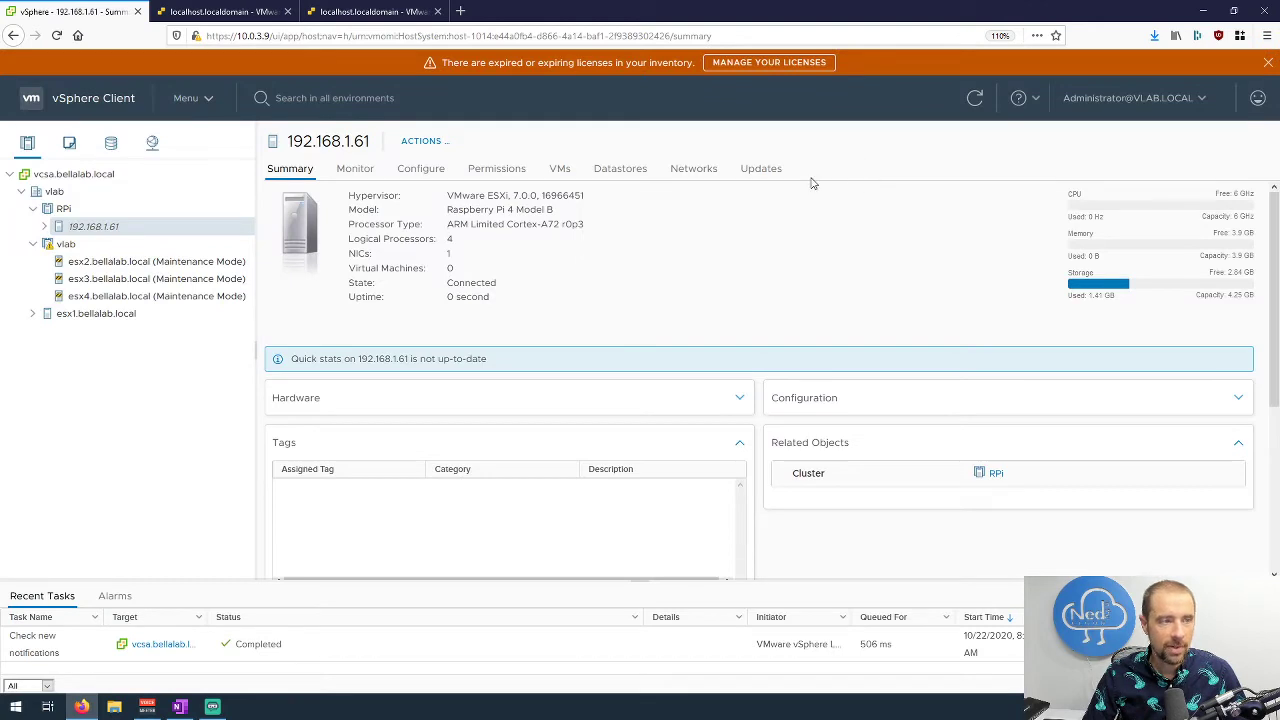
click(78, 211)
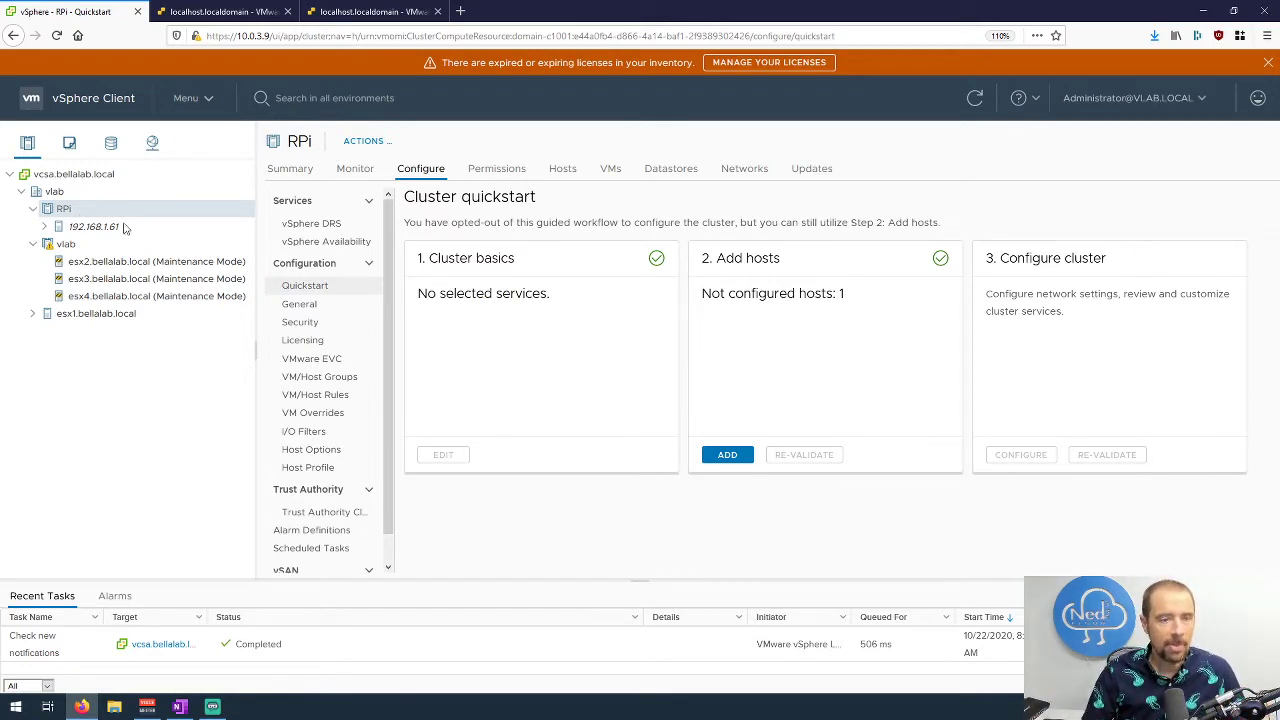
click(729, 456)
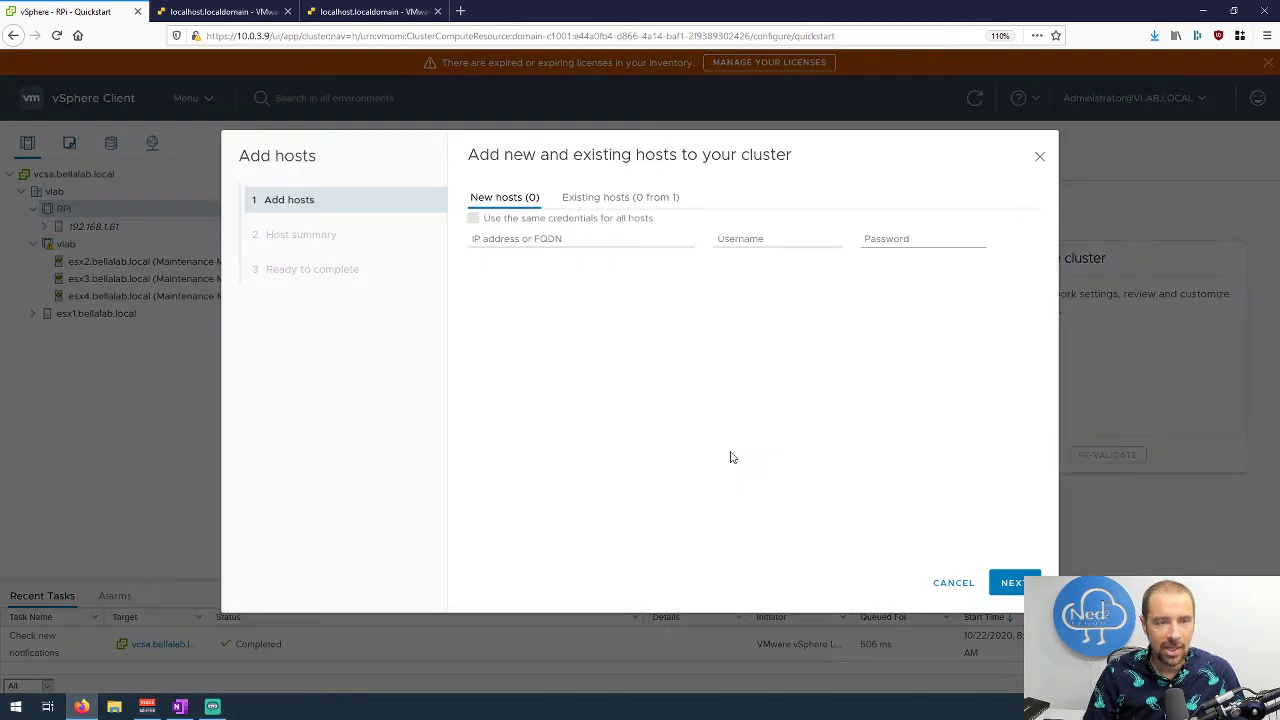
click(585, 239)
text(1)
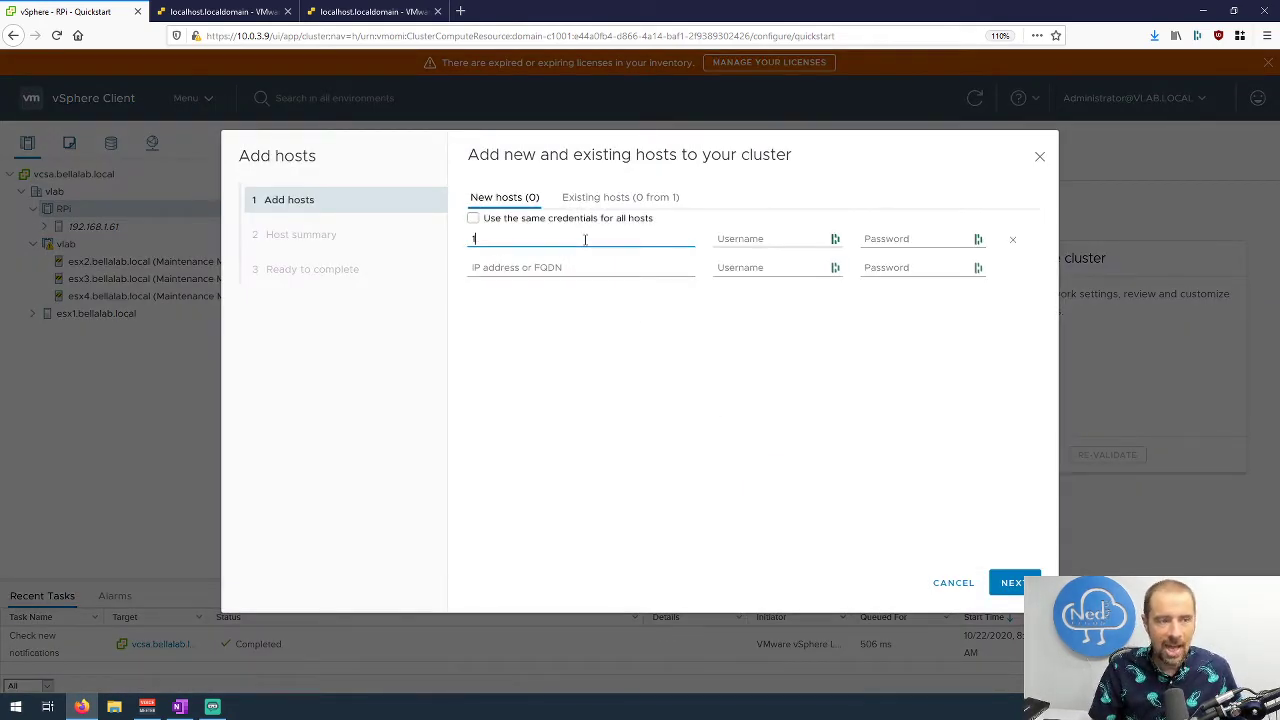
text(92.168)
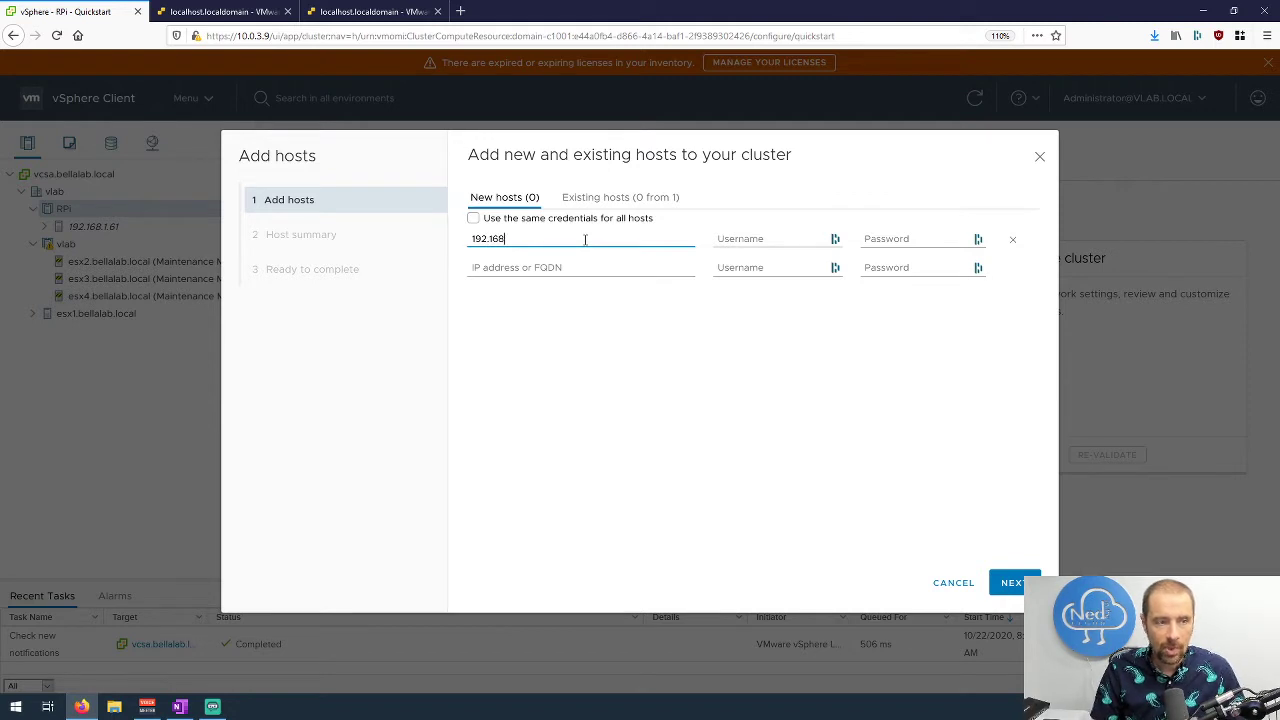
text(.1.62)
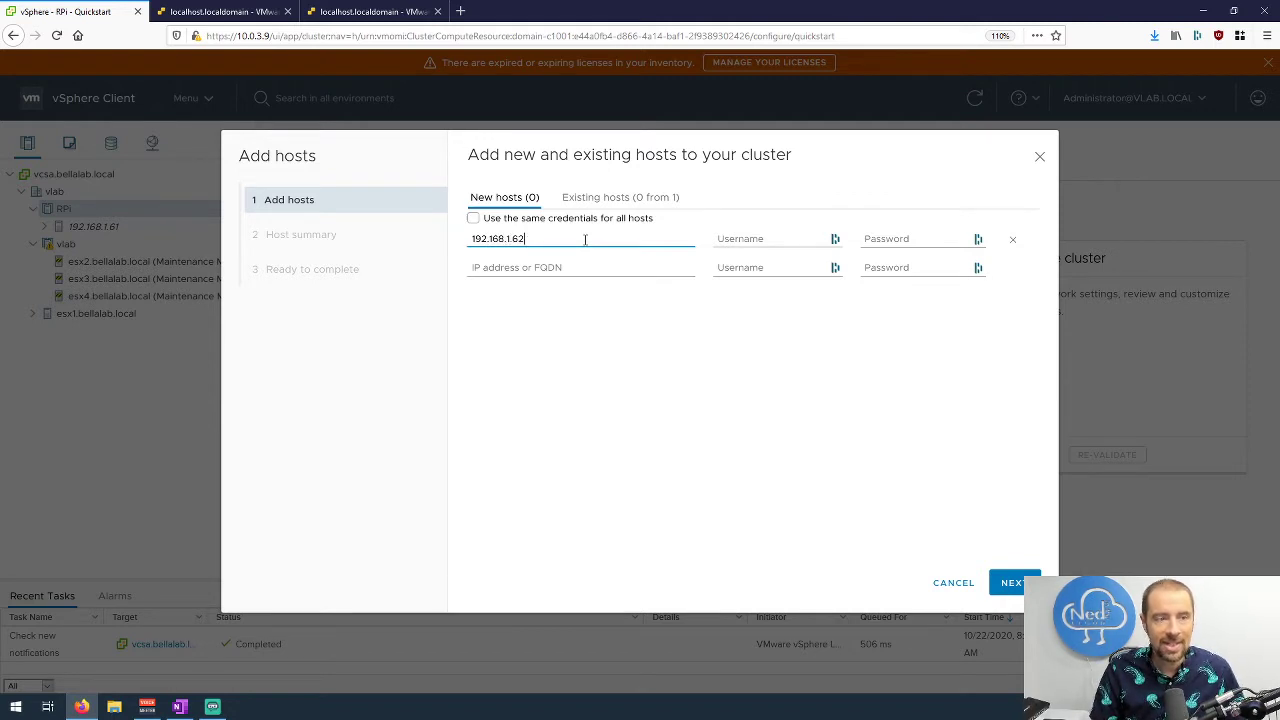
Enter root as the new host's username, fill in its password, and dismiss the password manager's suggestion
key(Tab)
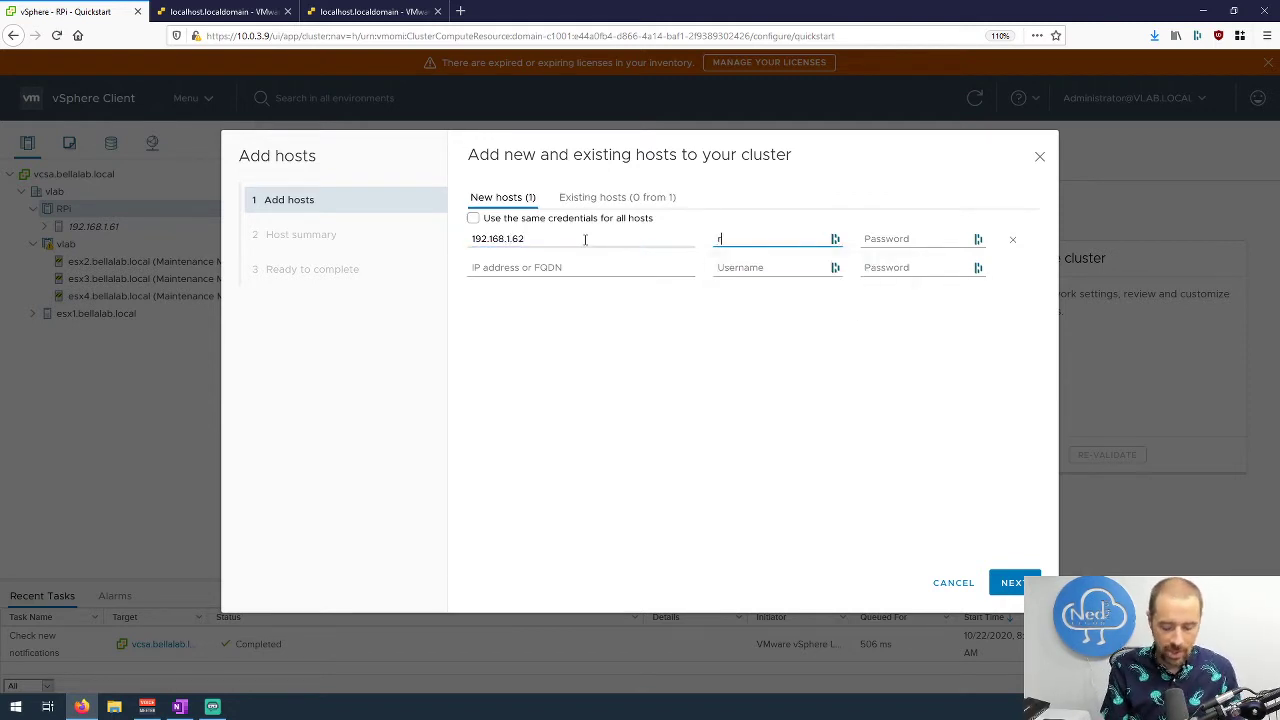
text(root)
key(Tab)
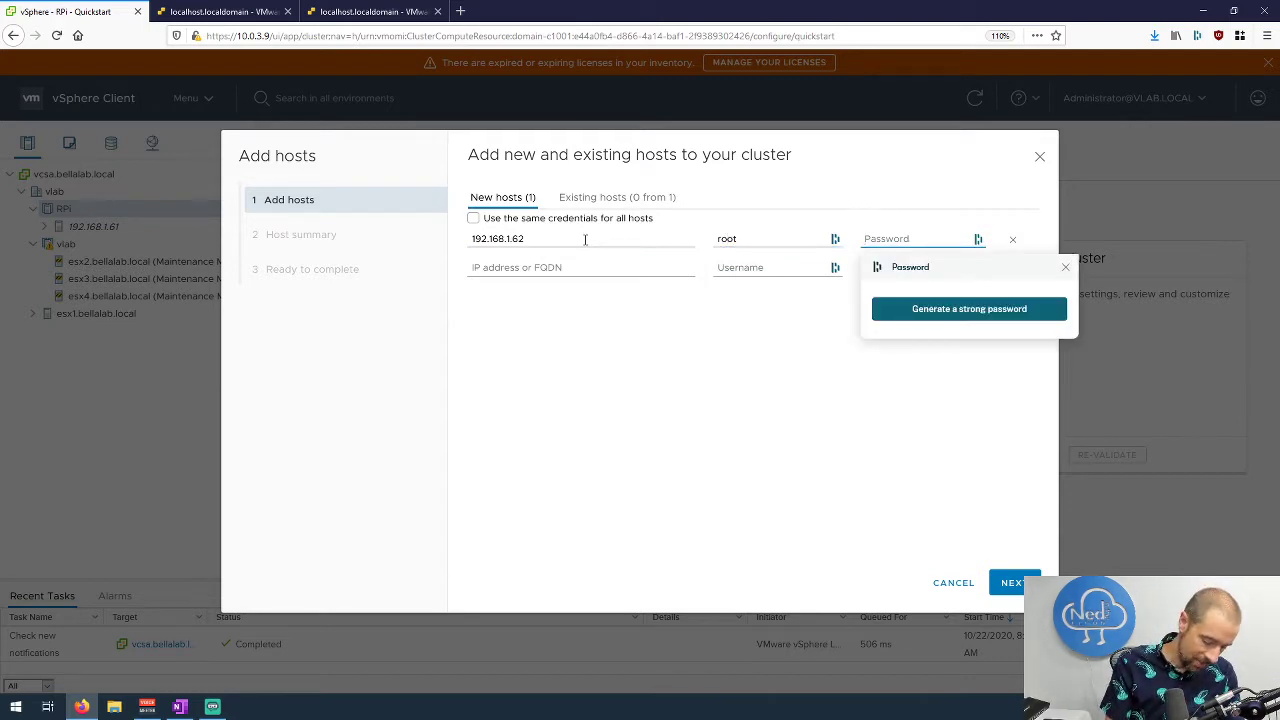
text(*****)
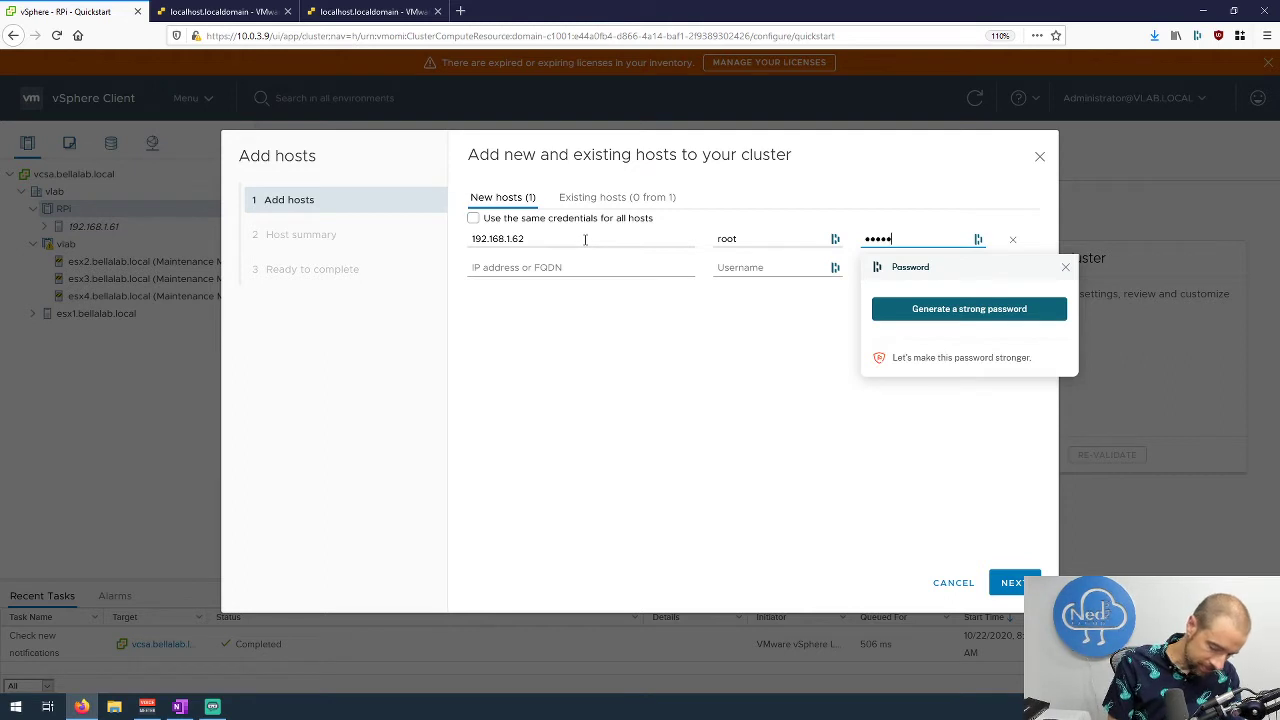
text(********)
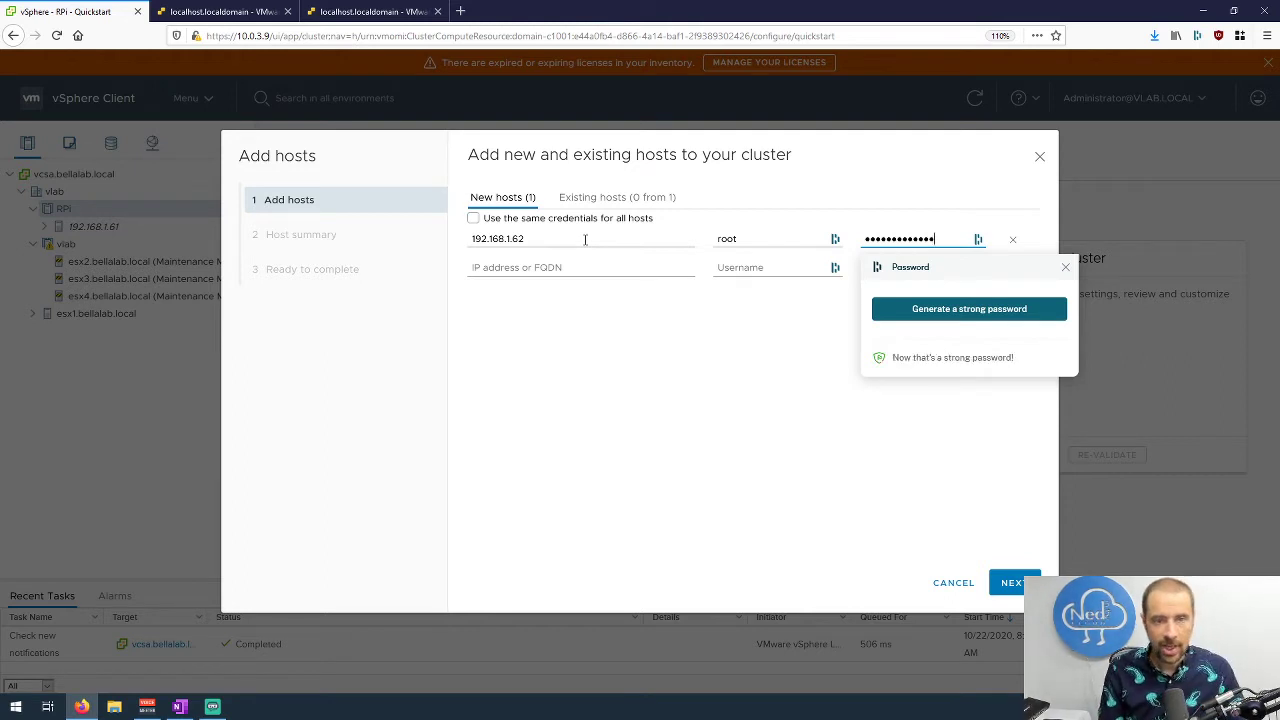
click(1065, 267)
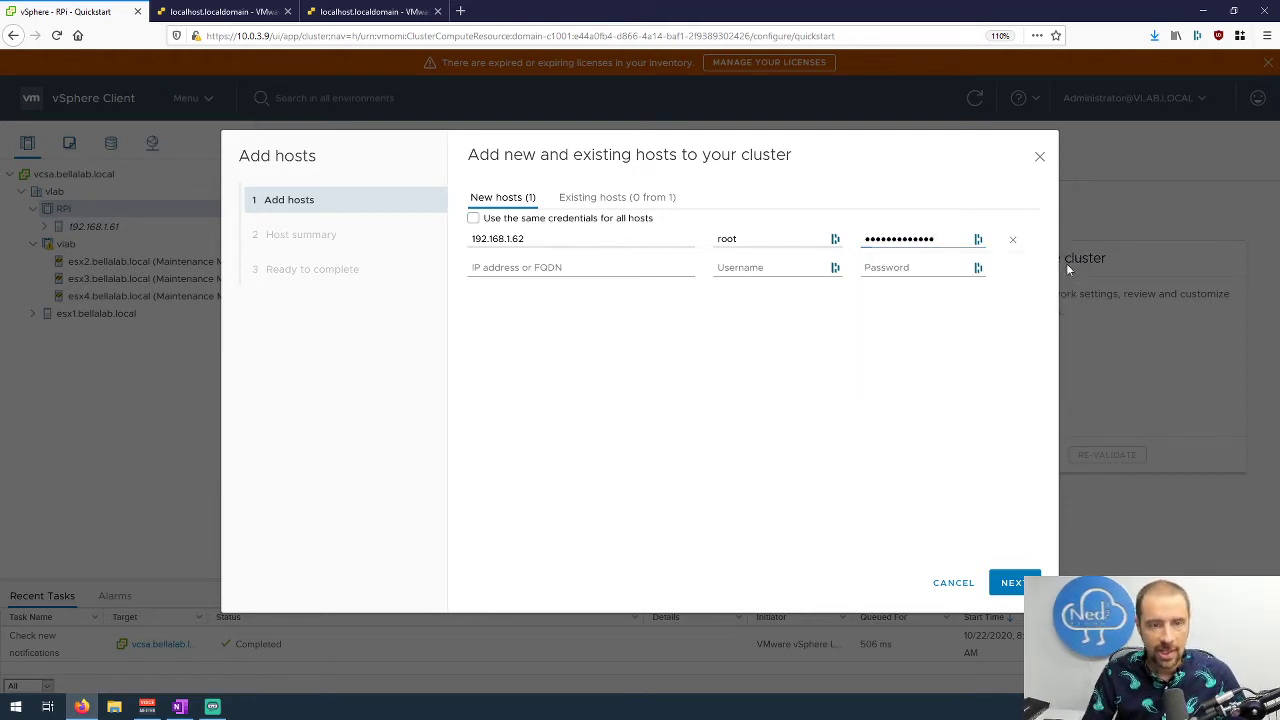
Accept the certificate thumbprint for 192.168.1.62 and finish adding the host to the cluster, without saving the account in Dashlane
click(1012, 582)
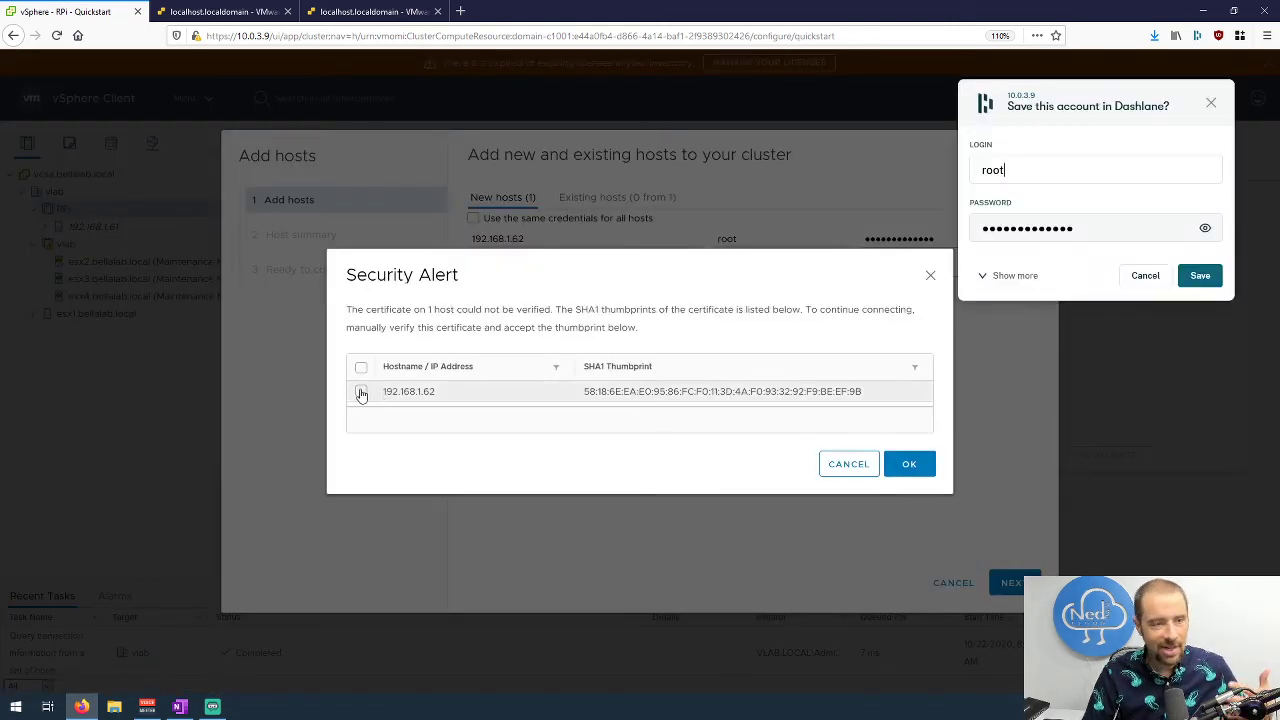
click(361, 392)
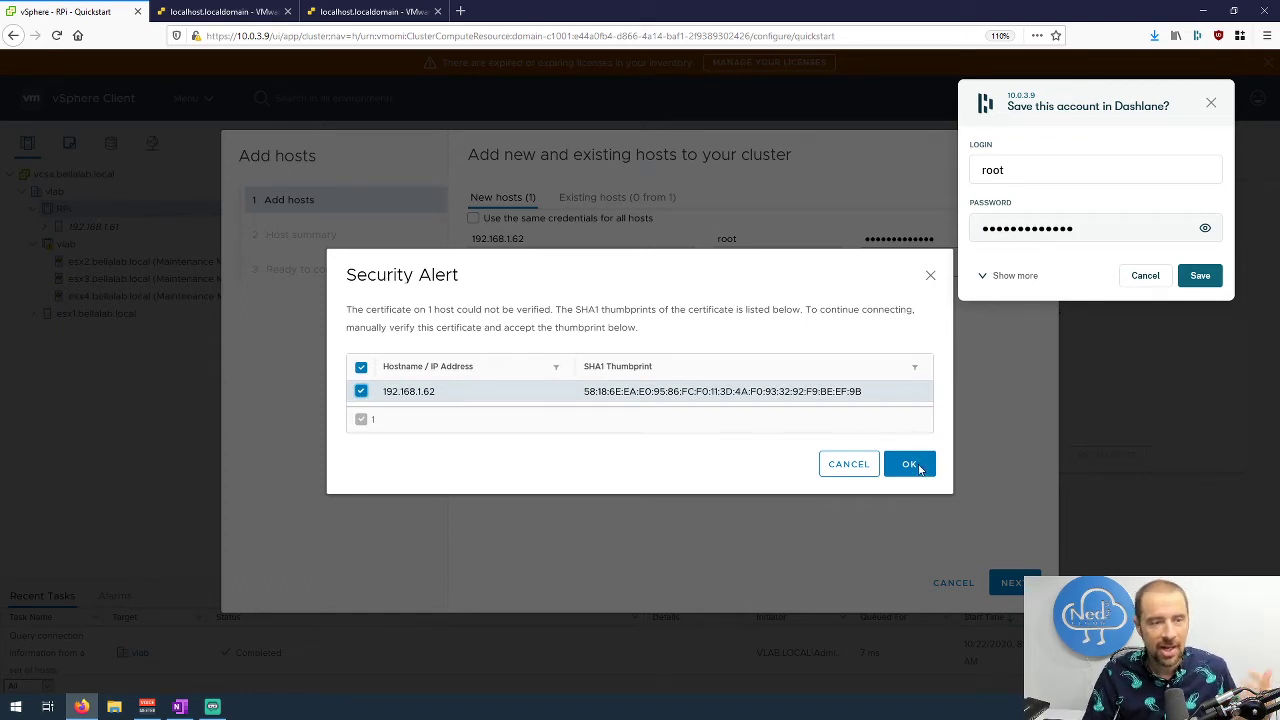
click(917, 468)
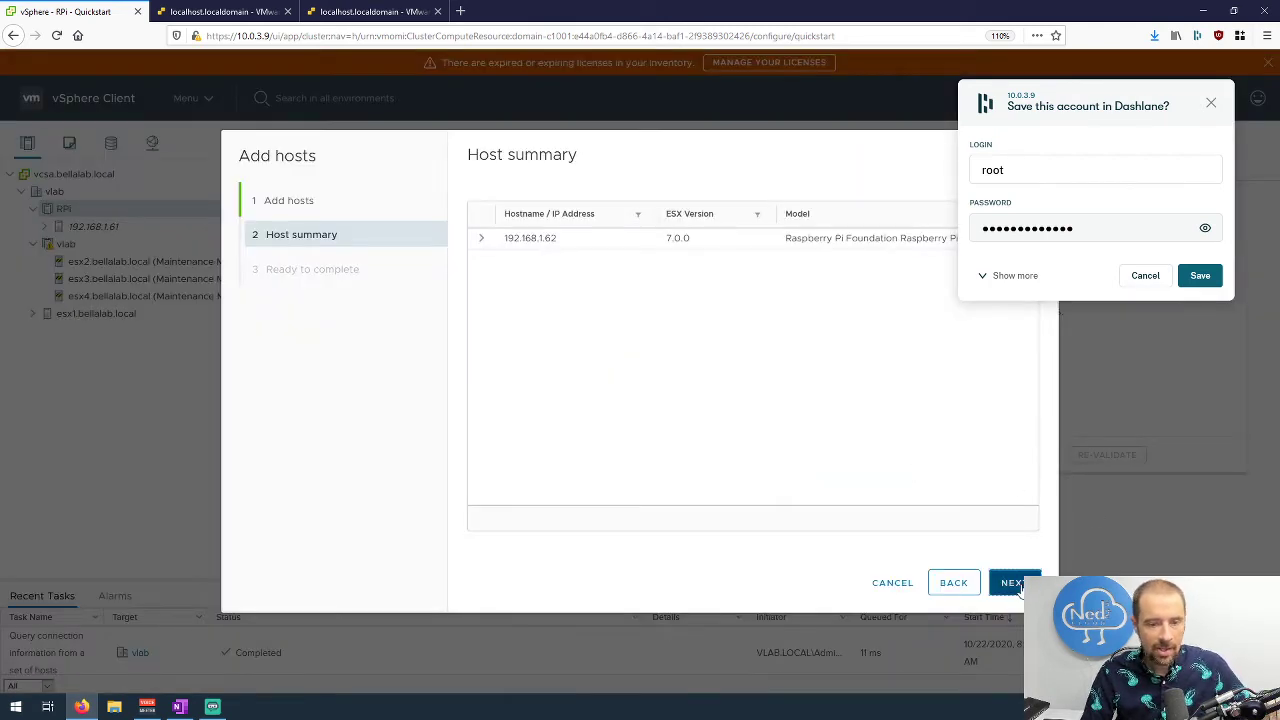
click(1016, 586)
click(1210, 104)
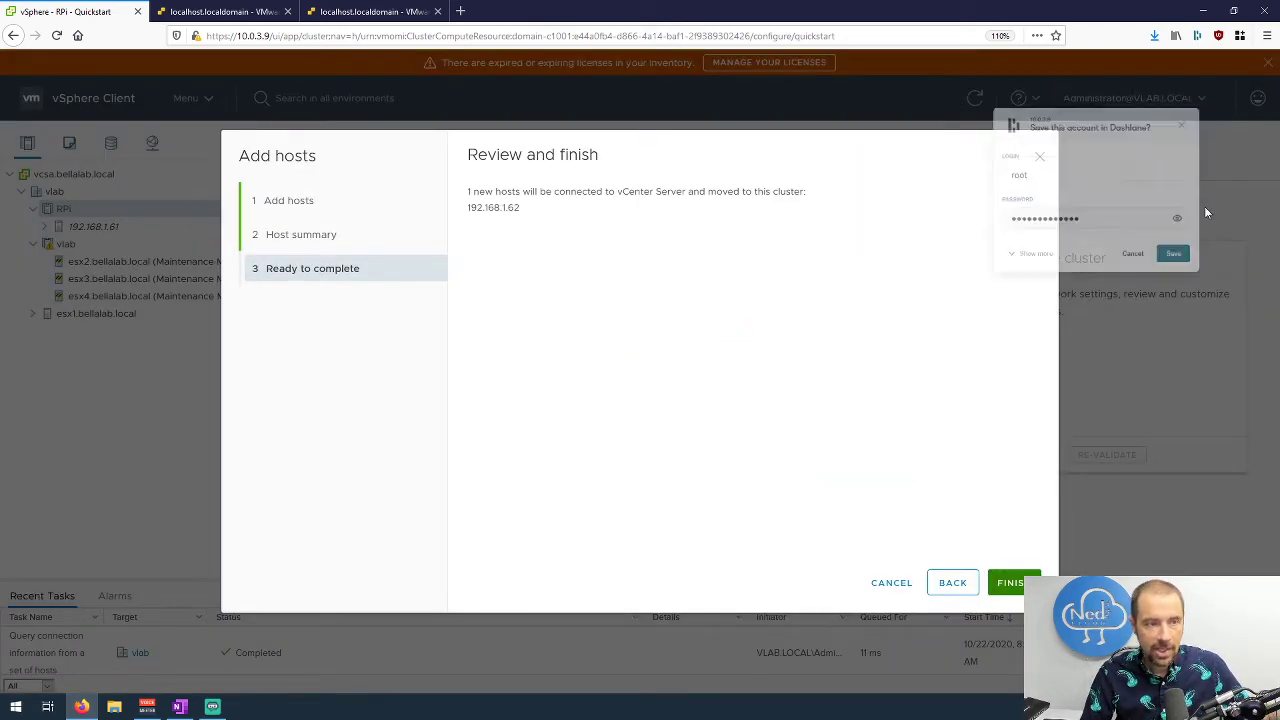
click(1017, 586)
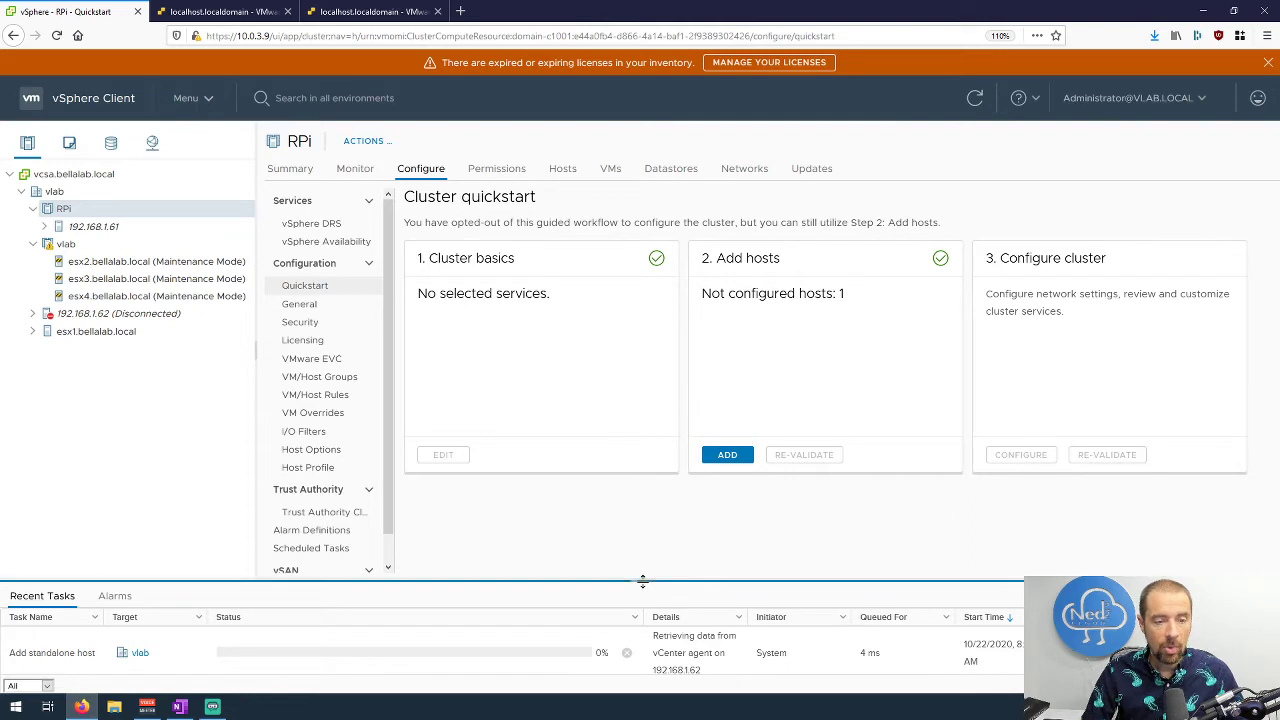
Enlarge the recent tasks area and dismiss the lost-connection alert in the 192.168.1.62 host client
drag(643, 580, 643, 463)
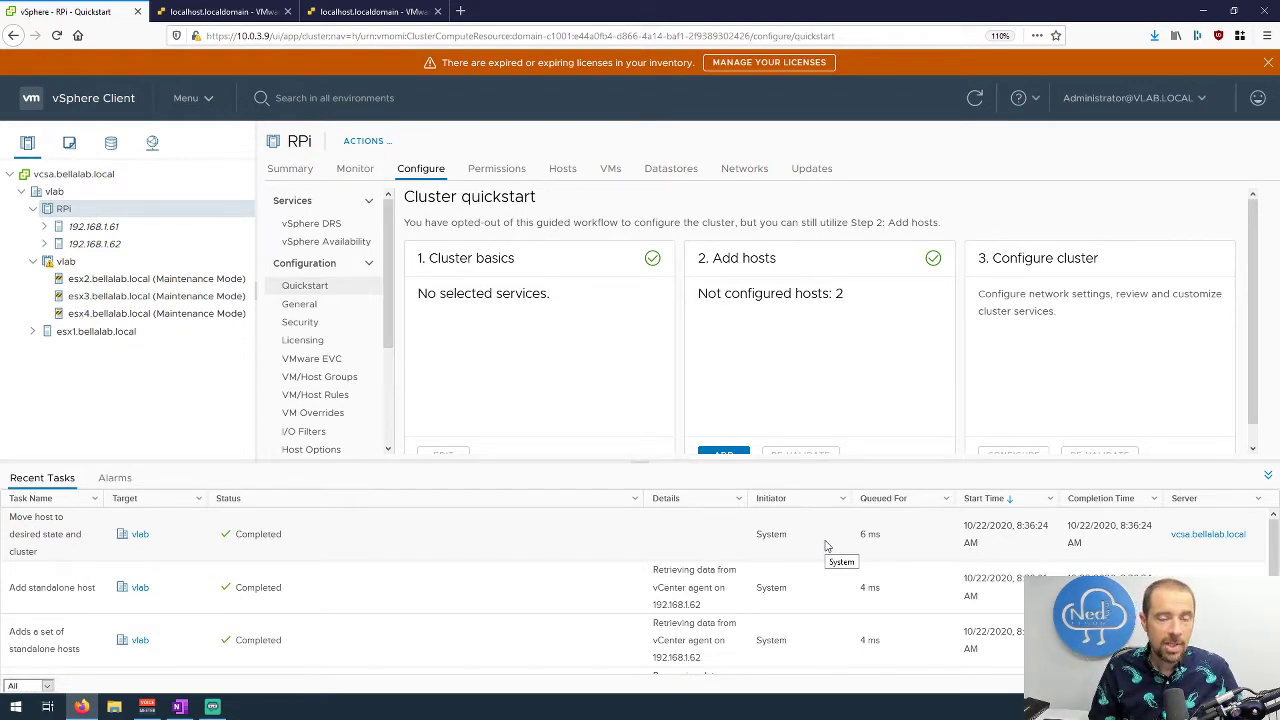
click(210, 12)
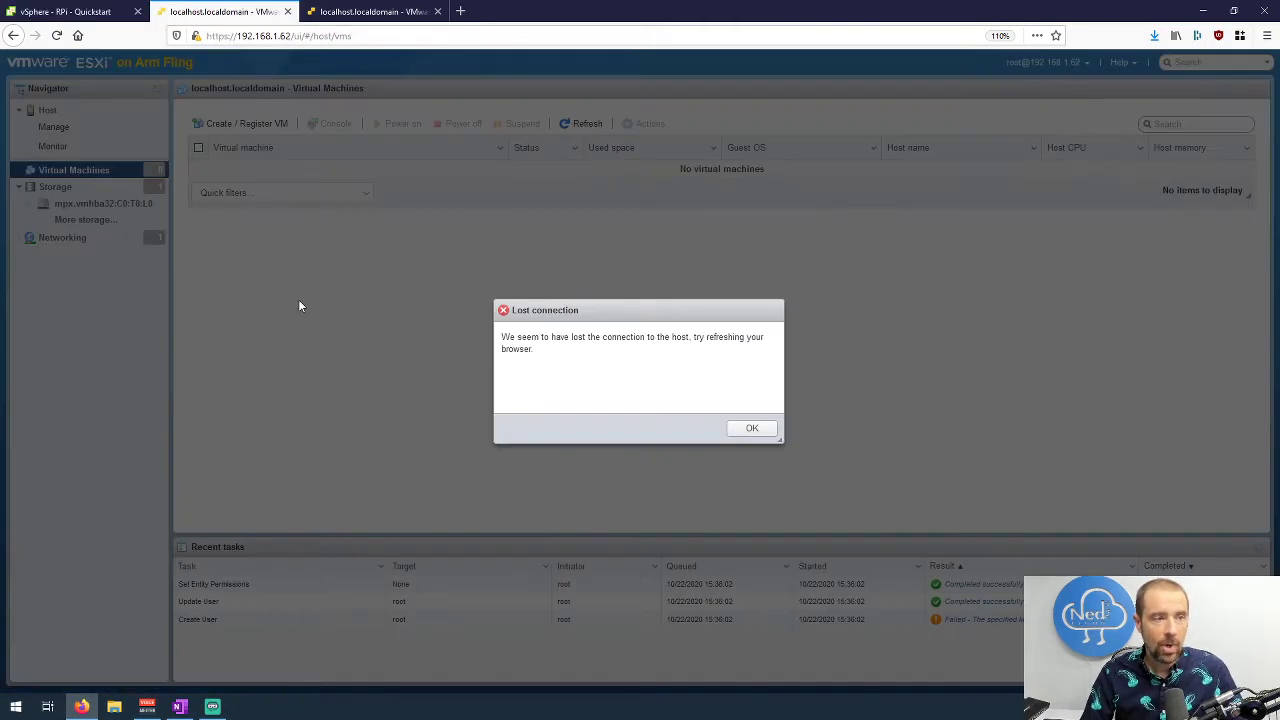
click(751, 428)
In the 192.168.1.61 host client, choose Network Time Protocol for the time configuration and save the NTP settings
click(330, 14)
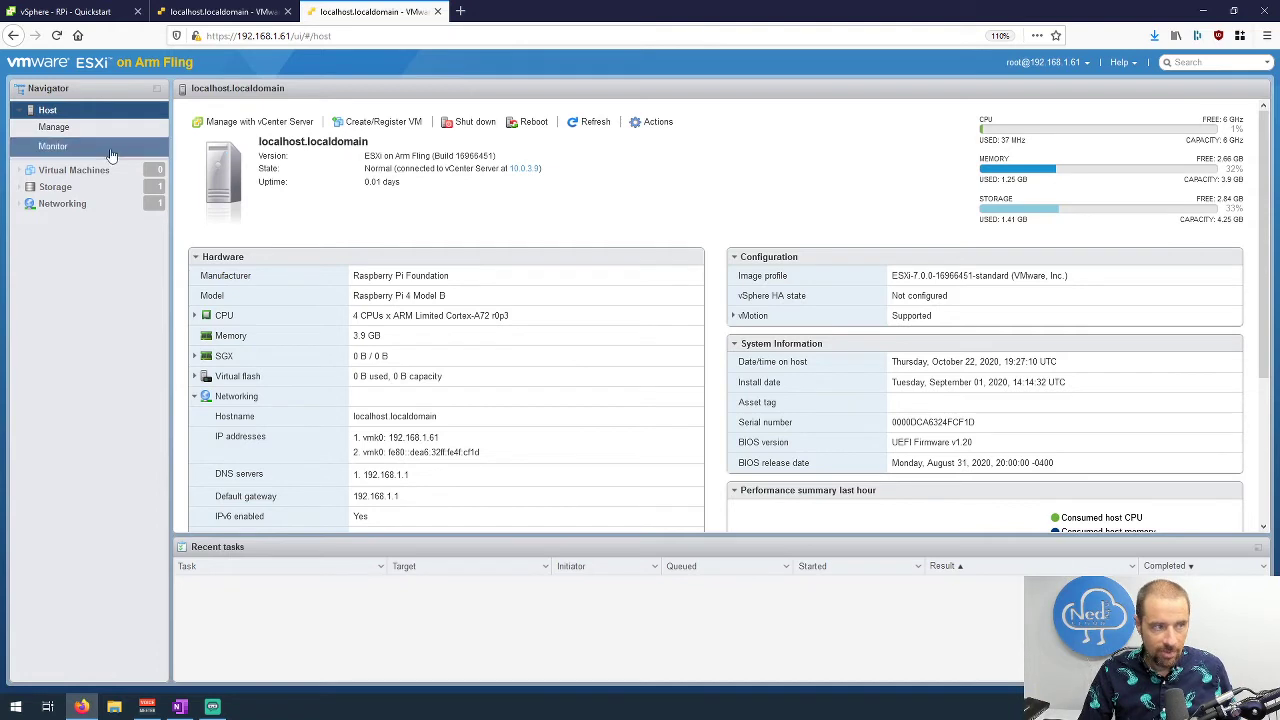
click(80, 131)
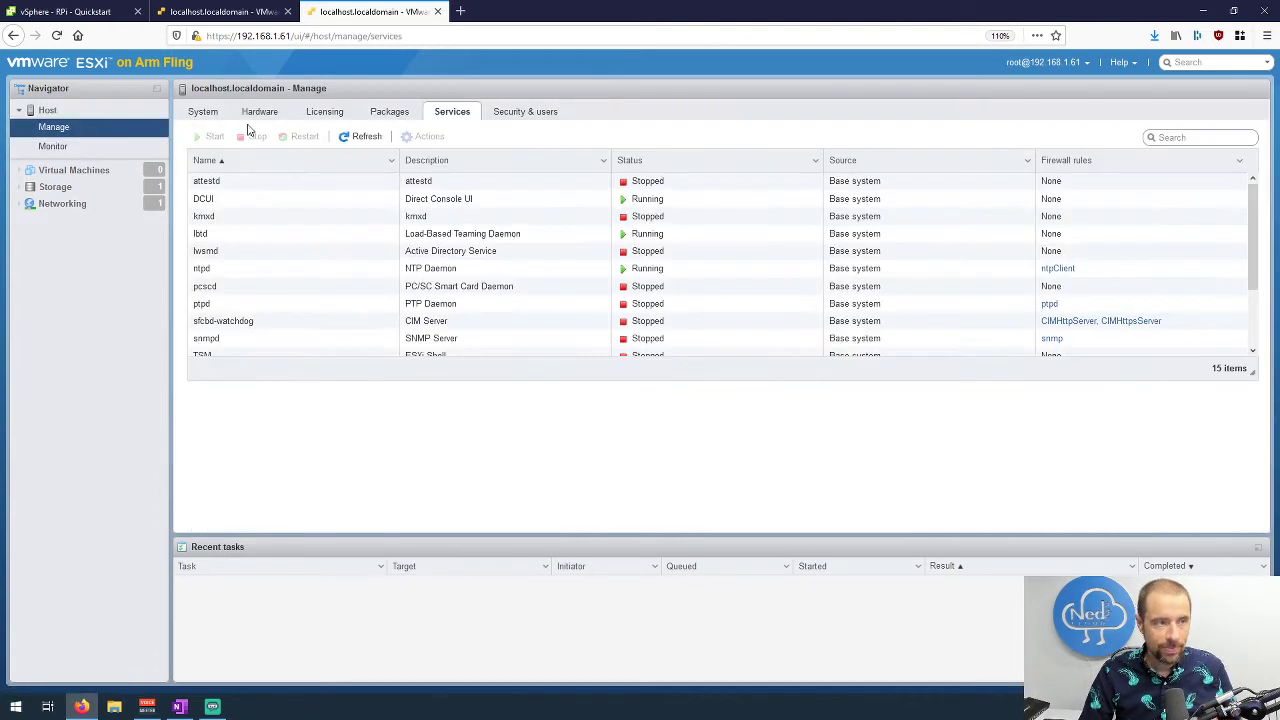
click(205, 113)
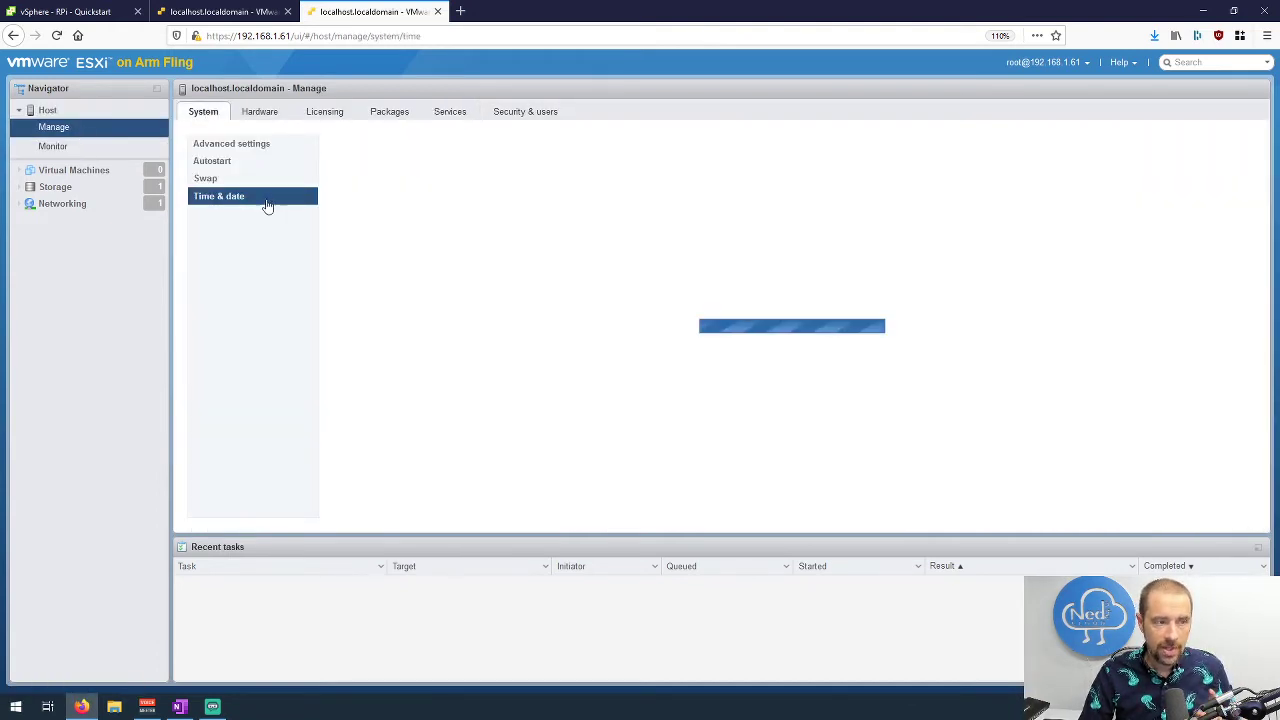
click(367, 146)
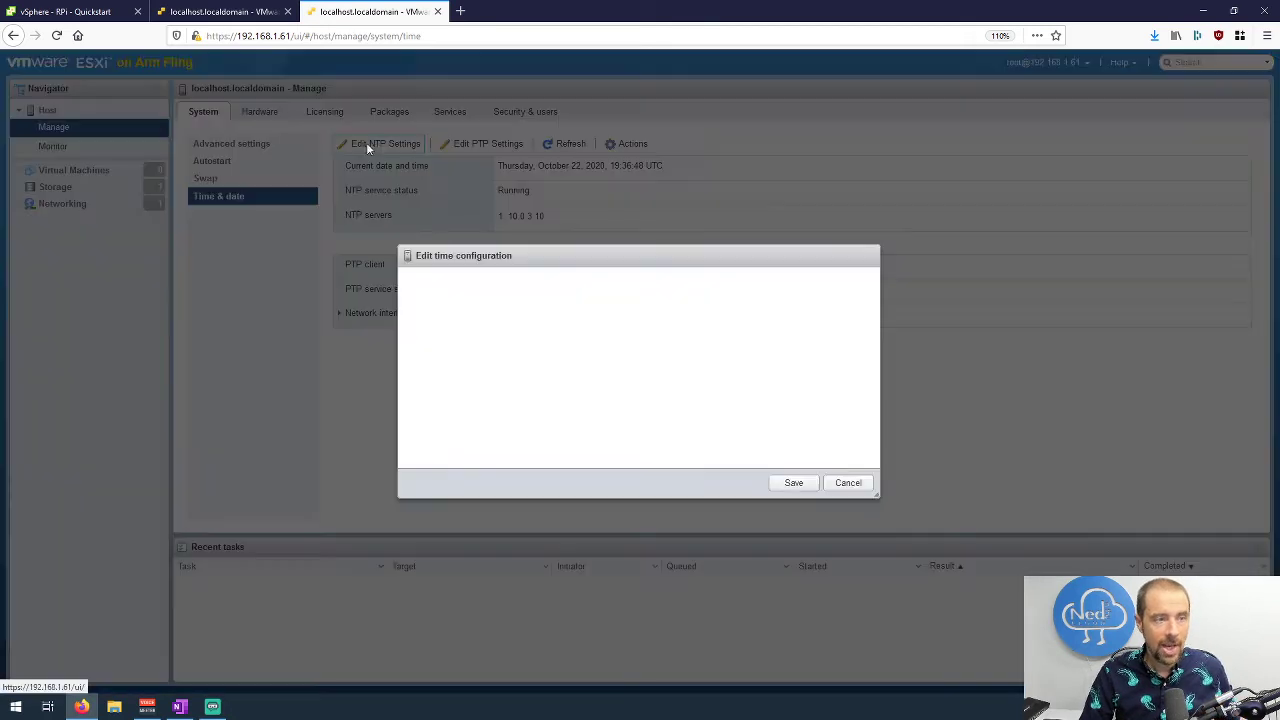
click(409, 341)
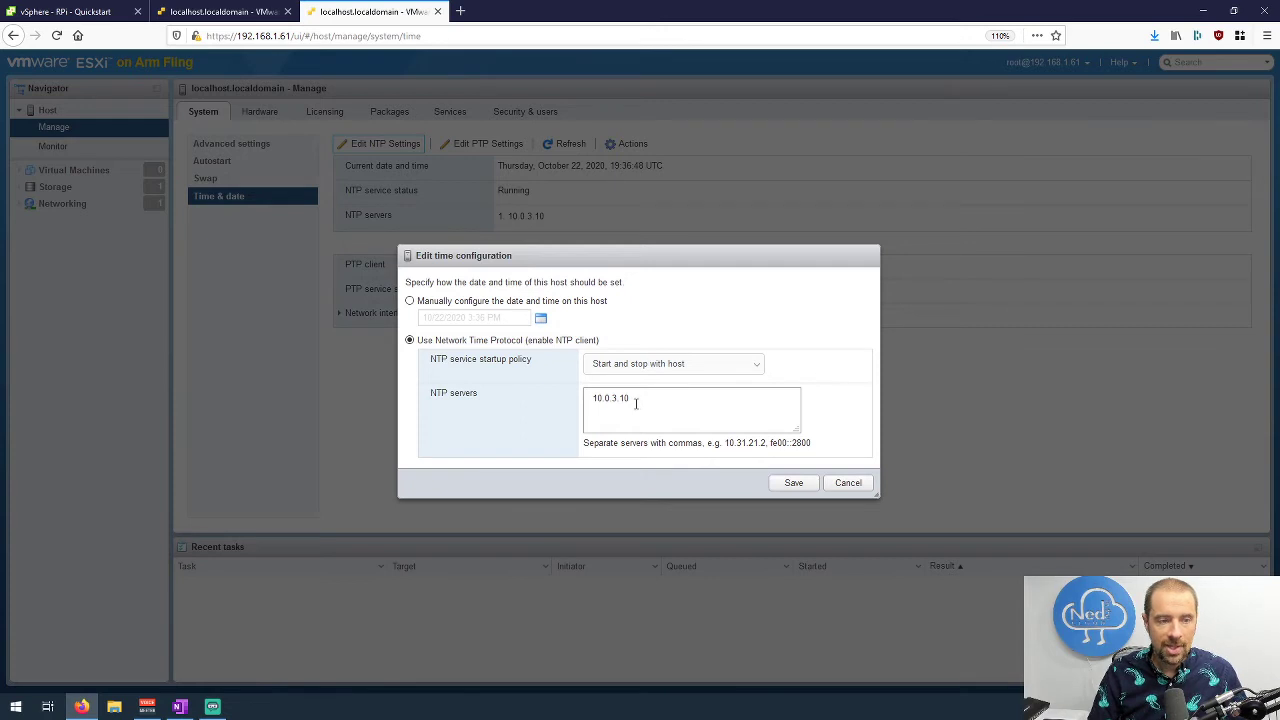
click(793, 482)
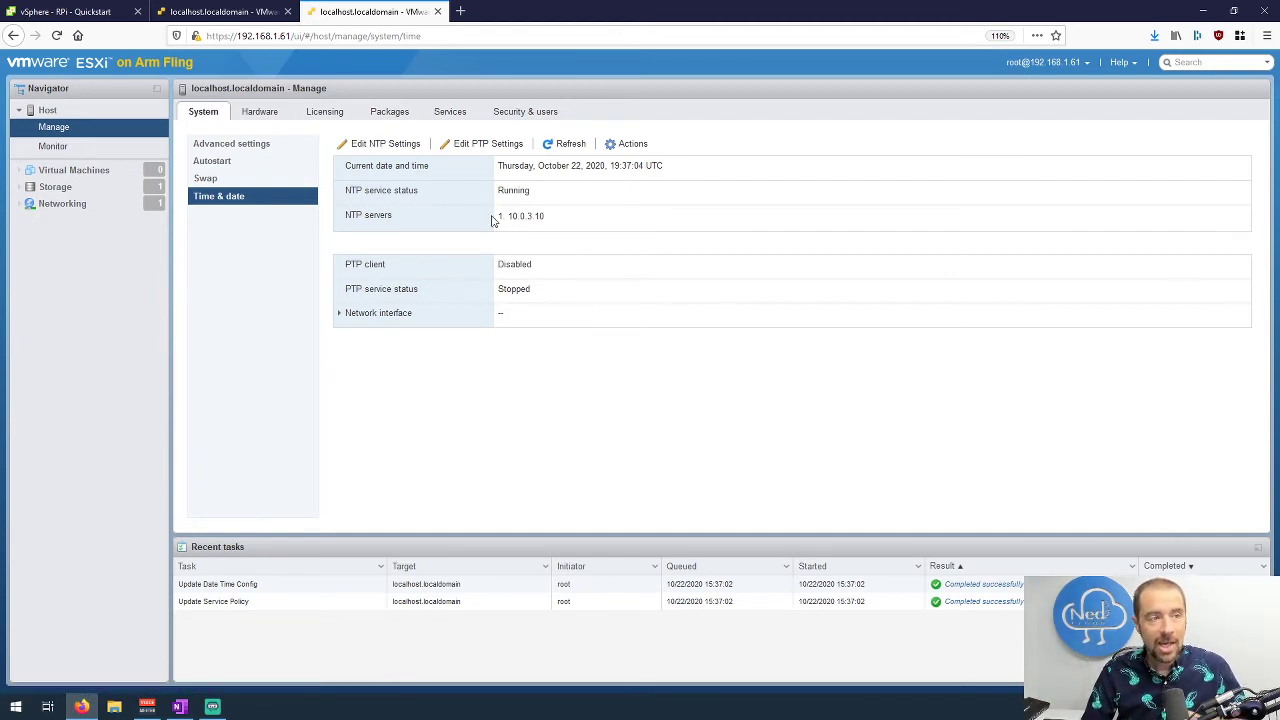
Inspect the ntpd service among the host's services and return to the RPi cluster in the vSphere Client
click(456, 116)
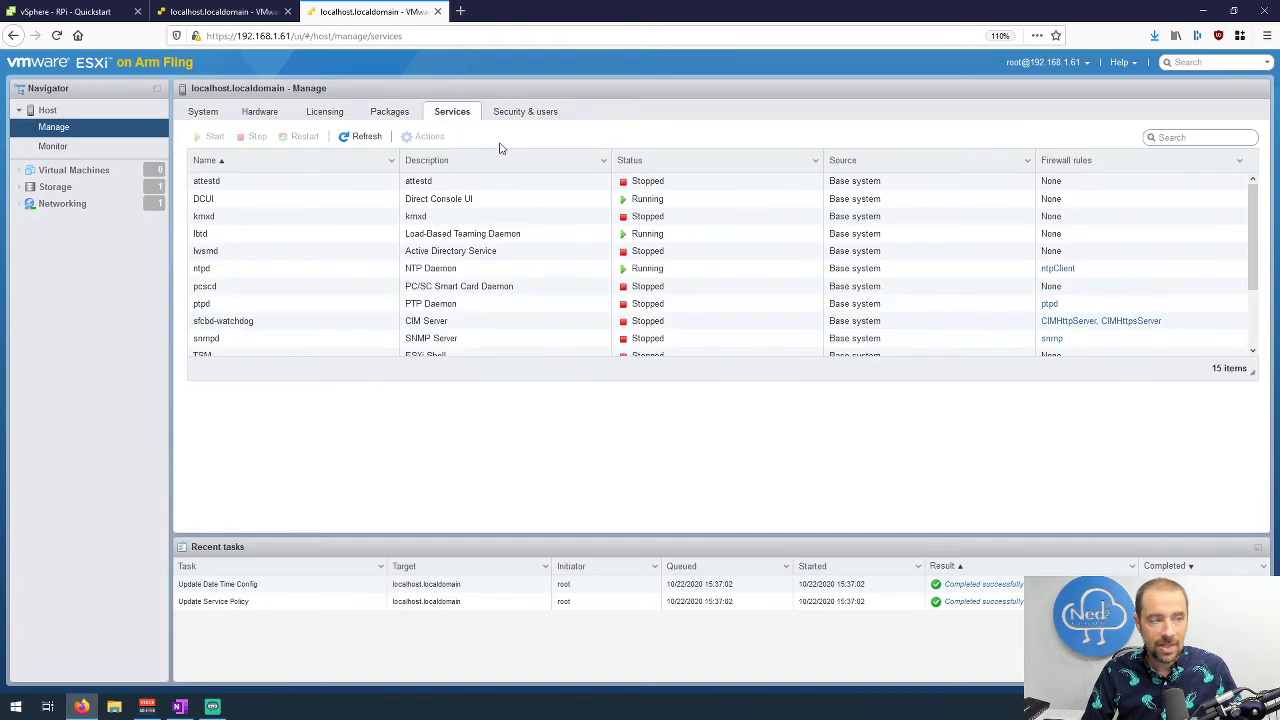
click(300, 270)
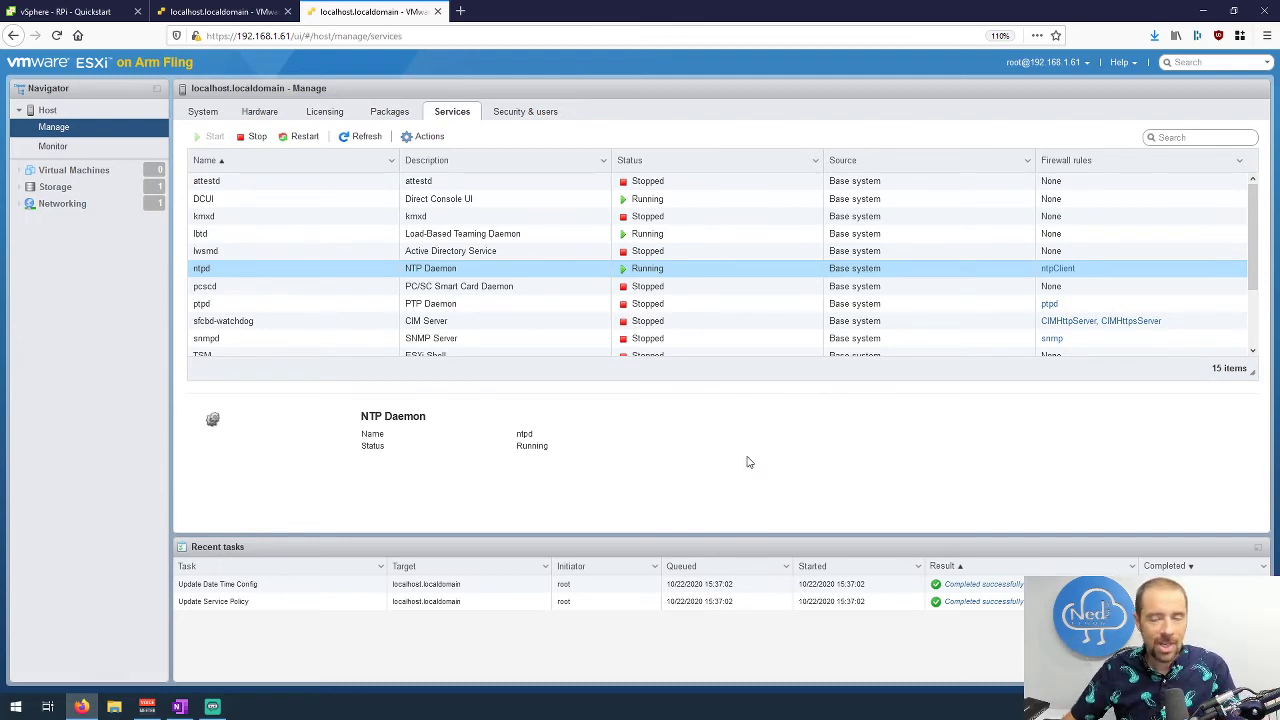
click(80, 12)
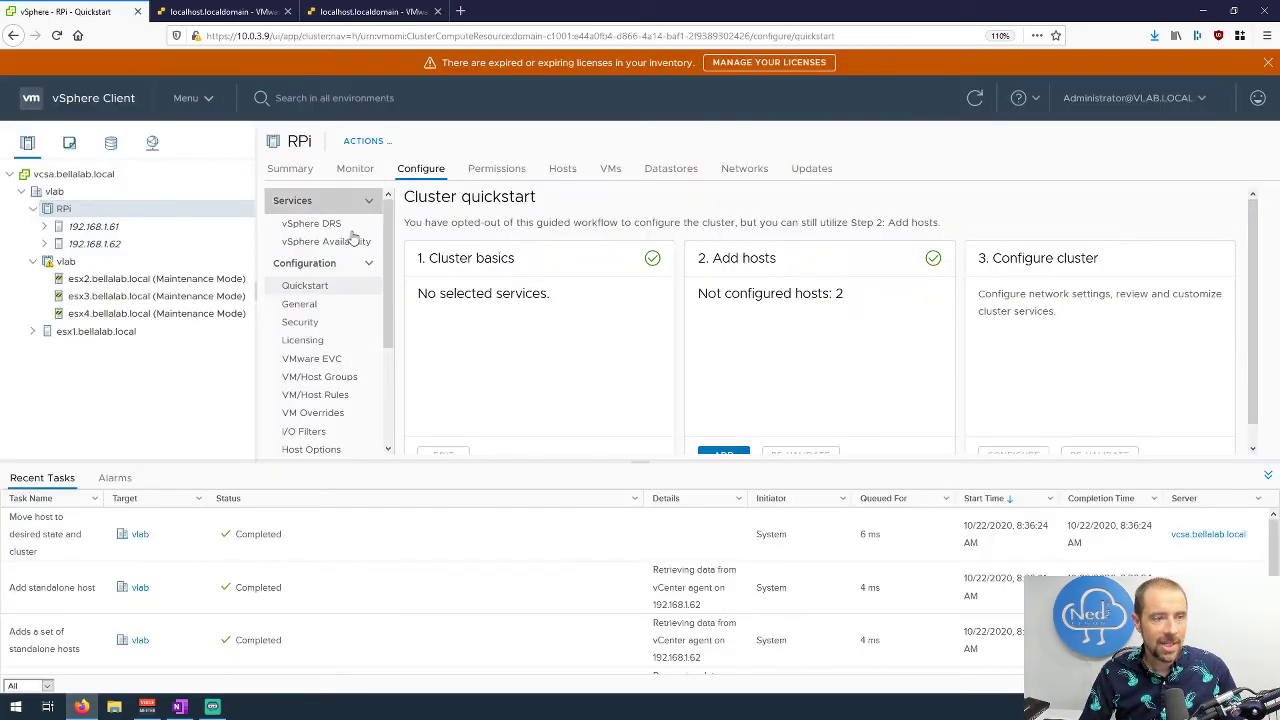